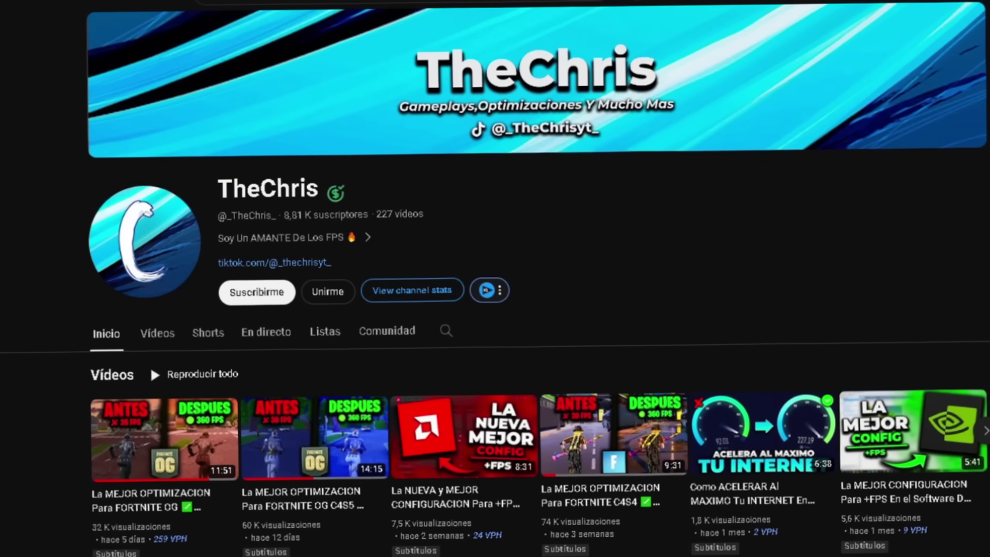
pyautogui.click(257, 229)
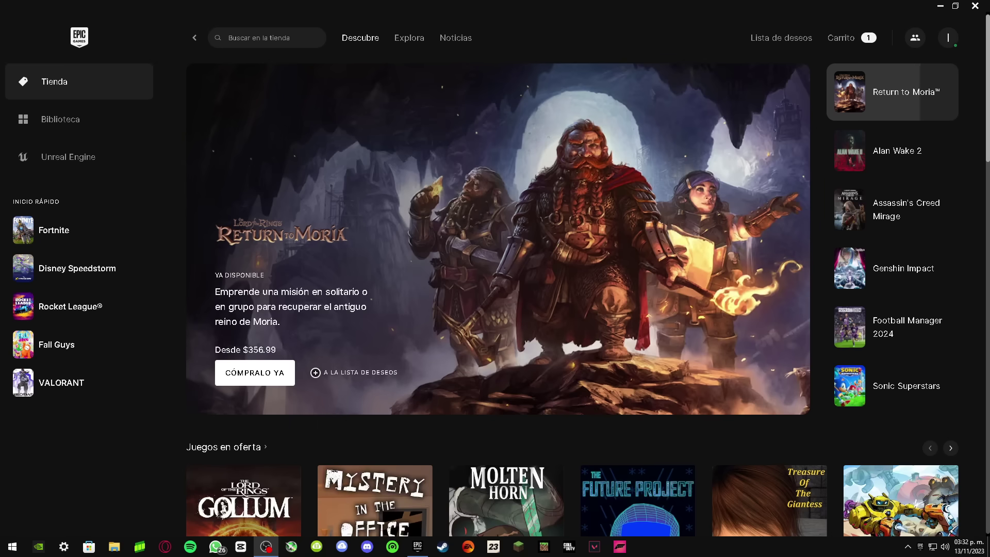
# - Open the installation options of Fortnite from the game library
pyautogui.click(84, 120)
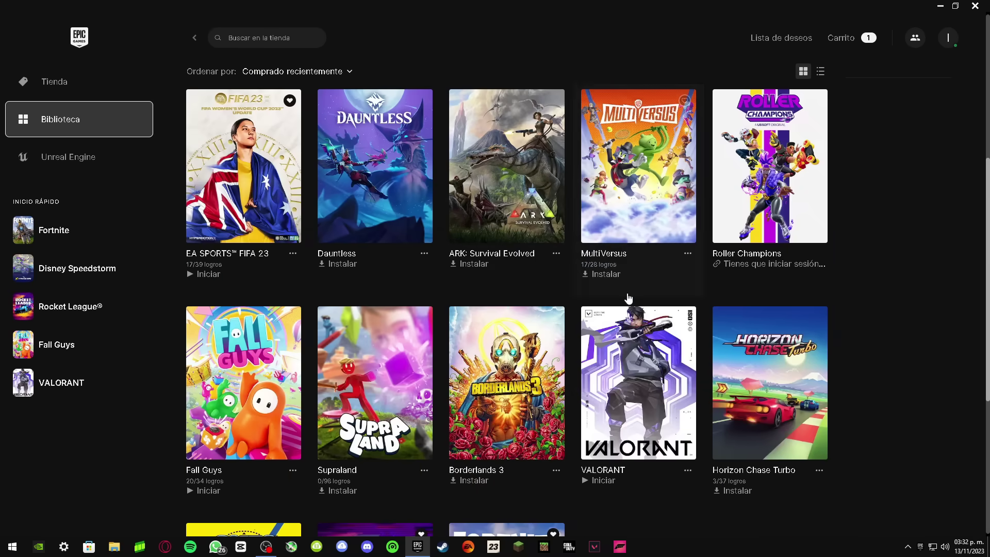
pyautogui.scroll(-5, 629, 298)
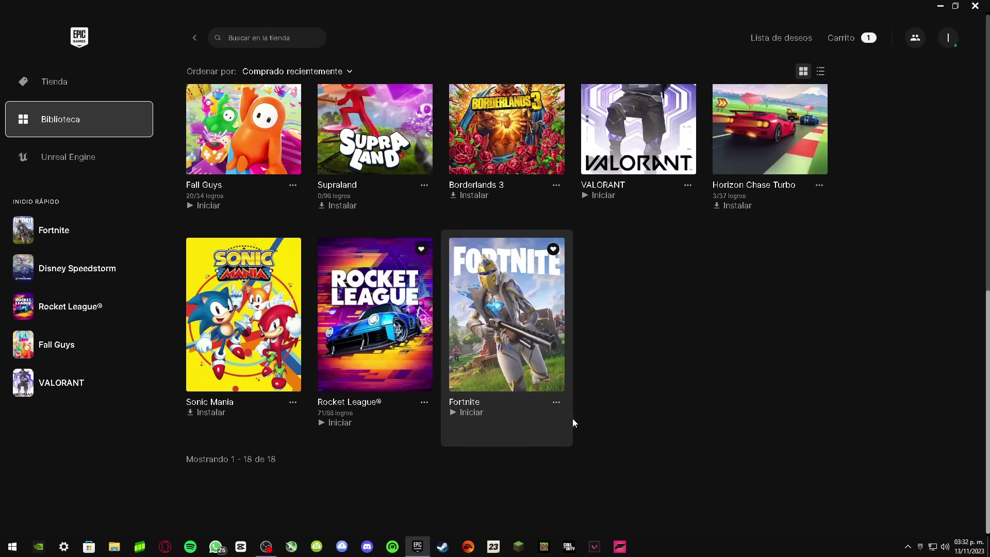
pyautogui.click(556, 407)
pyautogui.click(556, 403)
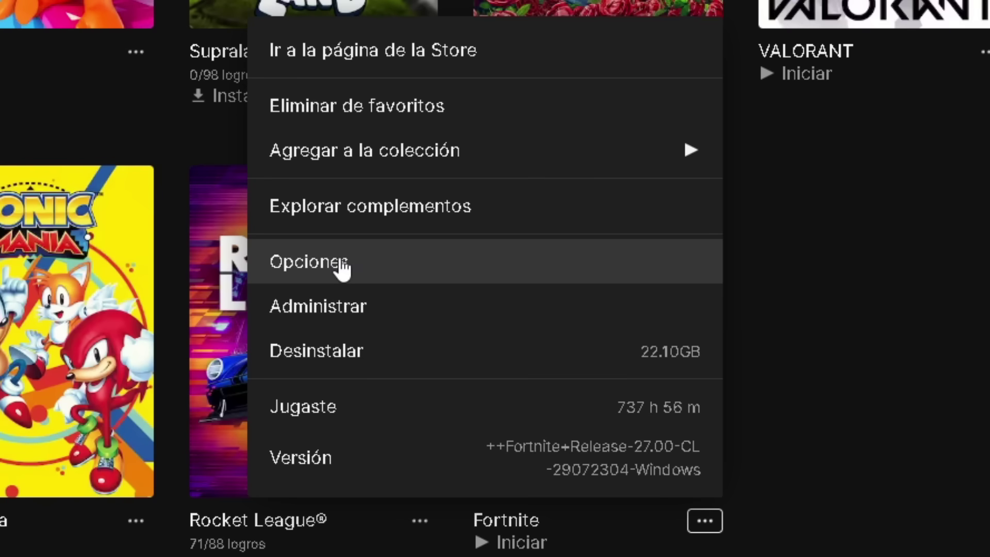
pyautogui.click(388, 282)
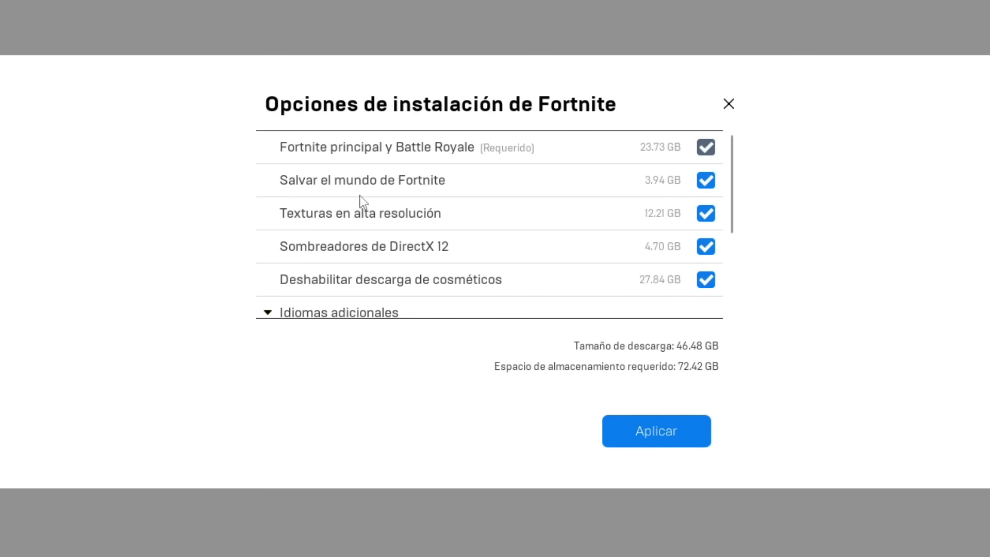
# - Deselect Salvar el mundo, Texturas en alta resolución, Sombreadores de DirectX 12 and Deshabilitar descarga de cosméticos, and apply the Fortnite installation options
pyautogui.click(703, 180)
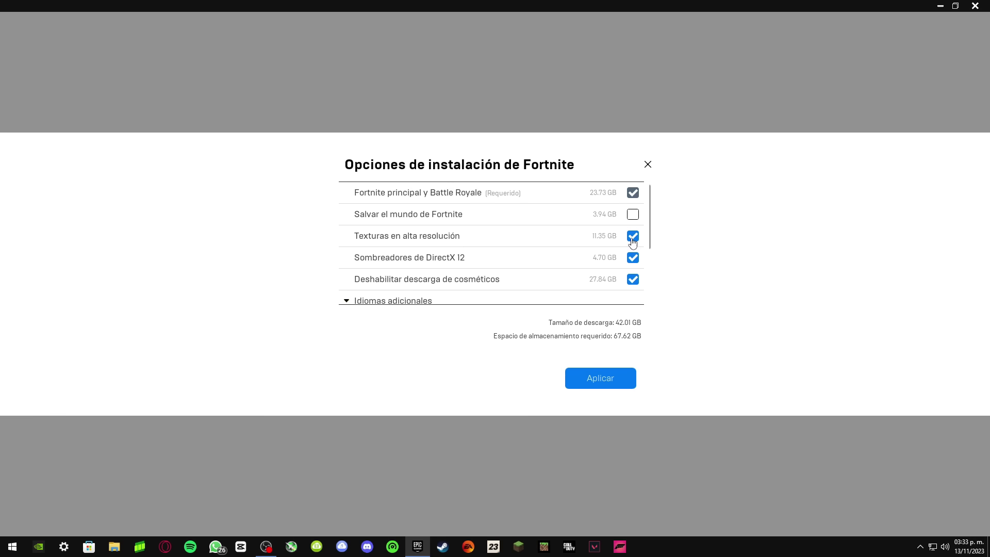
pyautogui.click(632, 238)
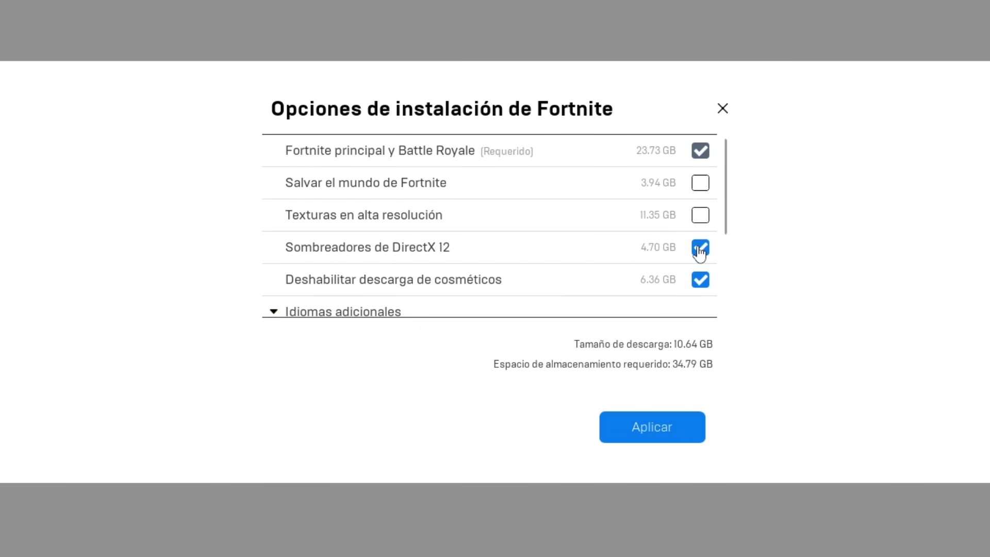
pyautogui.click(633, 258)
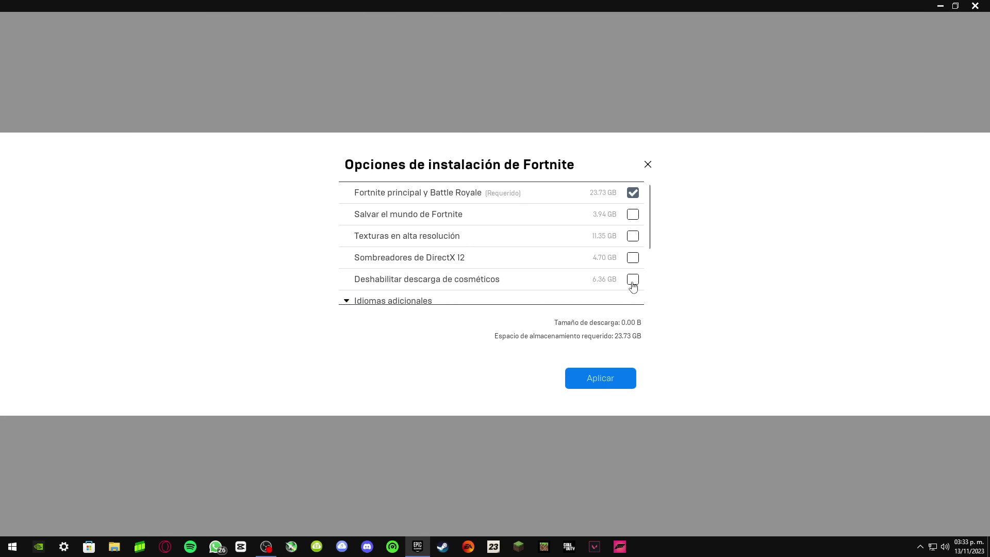
pyautogui.click(735, 279)
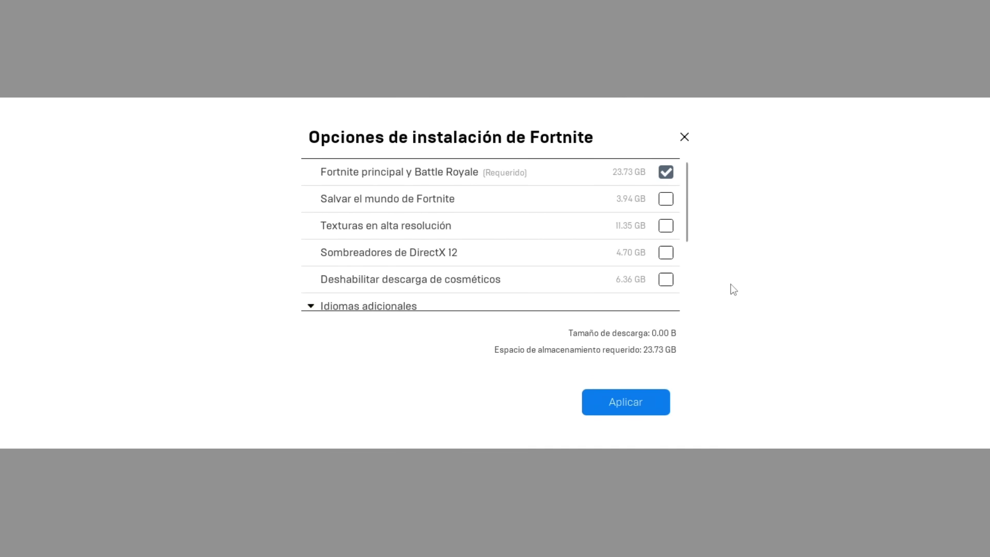
pyautogui.click(624, 400)
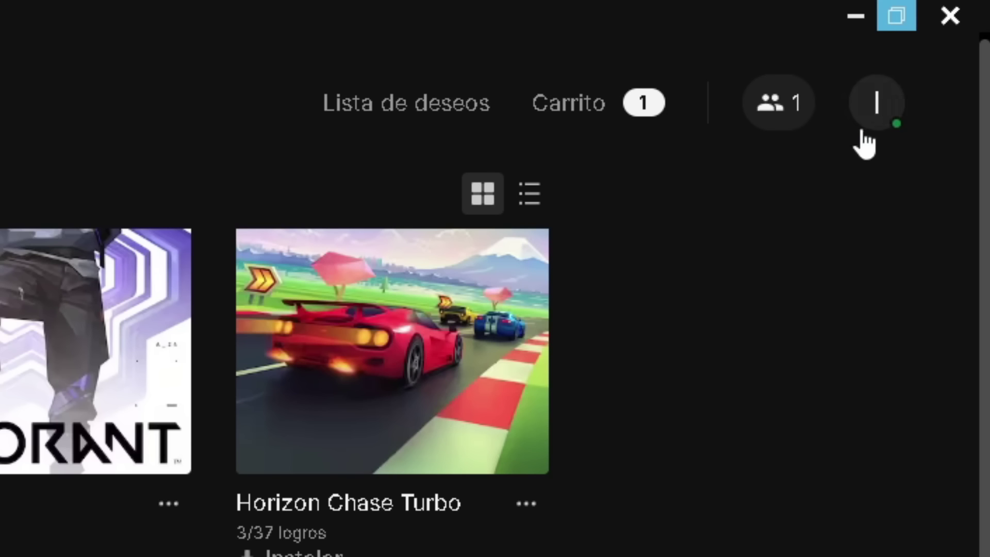
# - In the launcher settings, enable automatic updates and additional command-line arguments for Fortnite
pyautogui.click(875, 123)
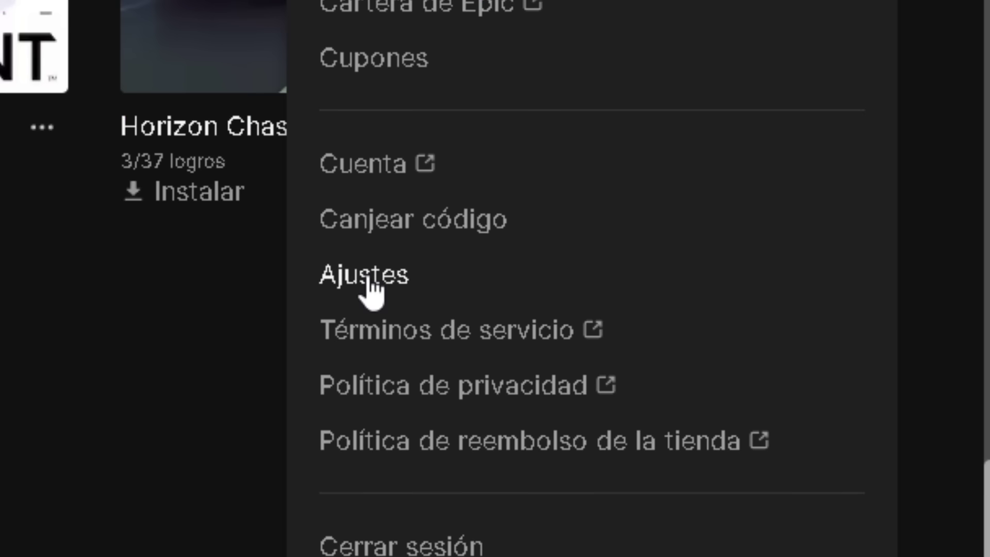
pyautogui.click(367, 281)
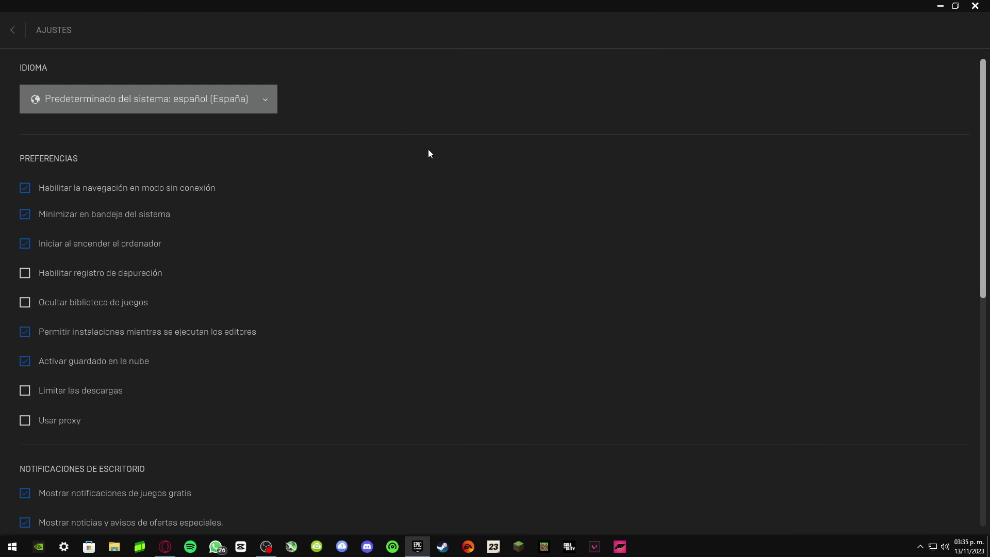
pyautogui.scroll(-5, 428, 153)
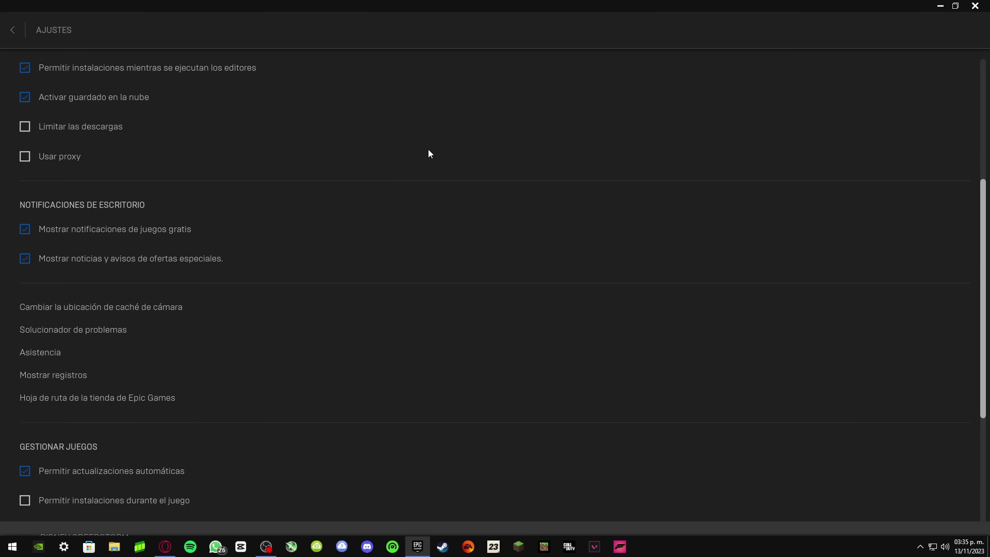
pyautogui.scroll(-4, 428, 153)
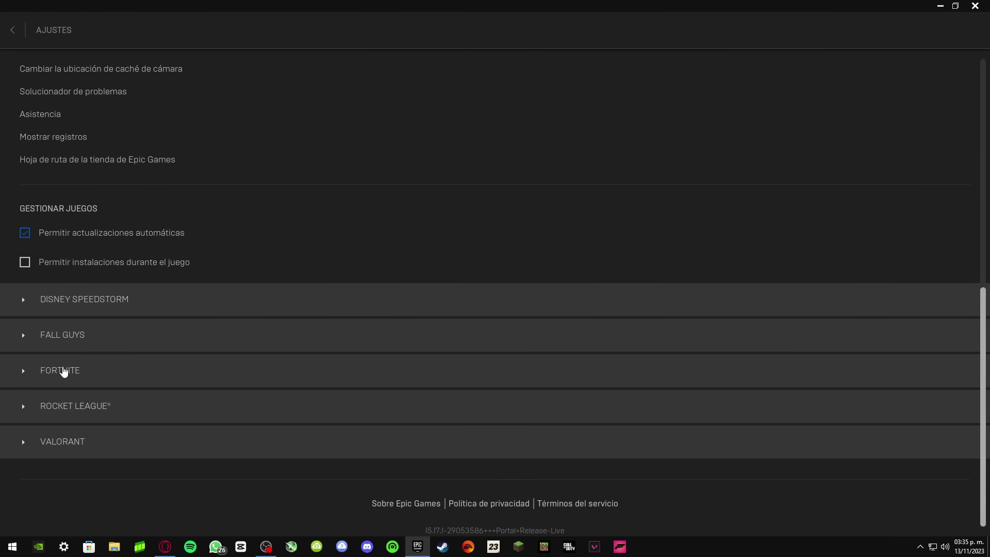
pyautogui.click(51, 377)
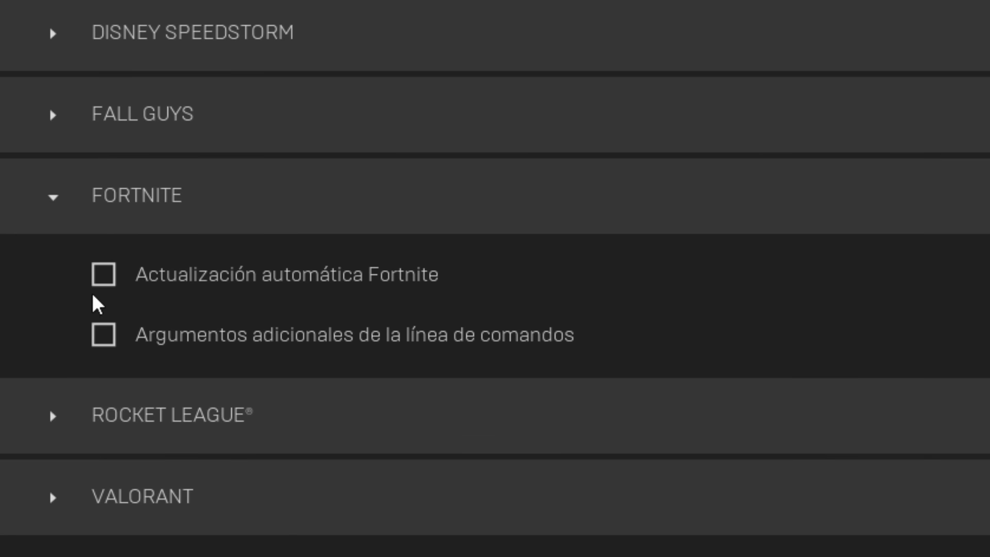
pyautogui.click(103, 274)
pyautogui.click(104, 335)
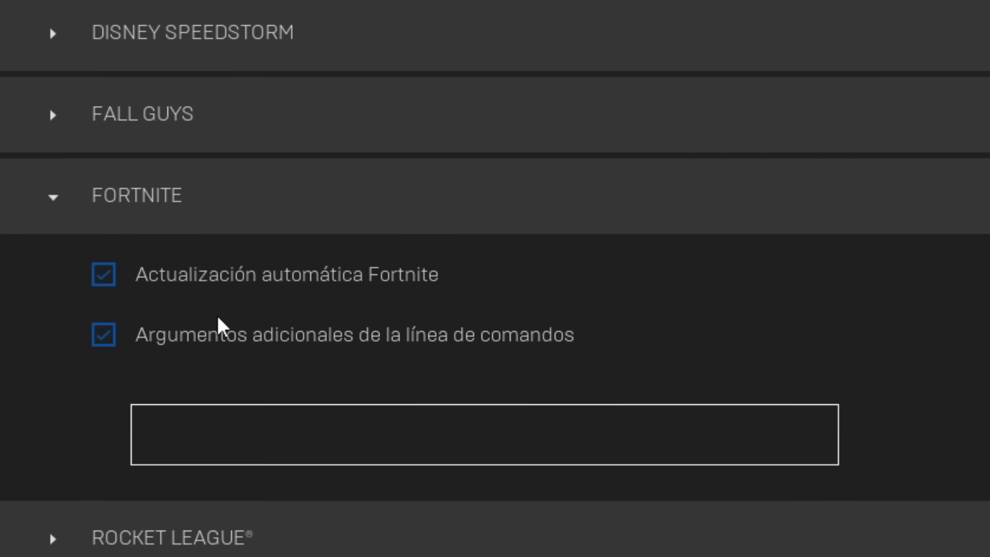
pyautogui.write('fhsvr')
pyautogui.press('BackSpace')
pyautogui.press('BackSpace')
pyautogui.press('BackSpace')
pyautogui.press('BackSpace')
pyautogui.press('BackSpace')
# - Copy the launch command -malloc=system -USEALLAVAILABLECORES -nomansky +mat_antialias 0 -NOTEXTURESTREAMING -PREFERREDPROCESSOR 4 -limitclientticks -NOSPLASH -LANPLAY from the video description in the browser
pyautogui.moveTo(247, 542)
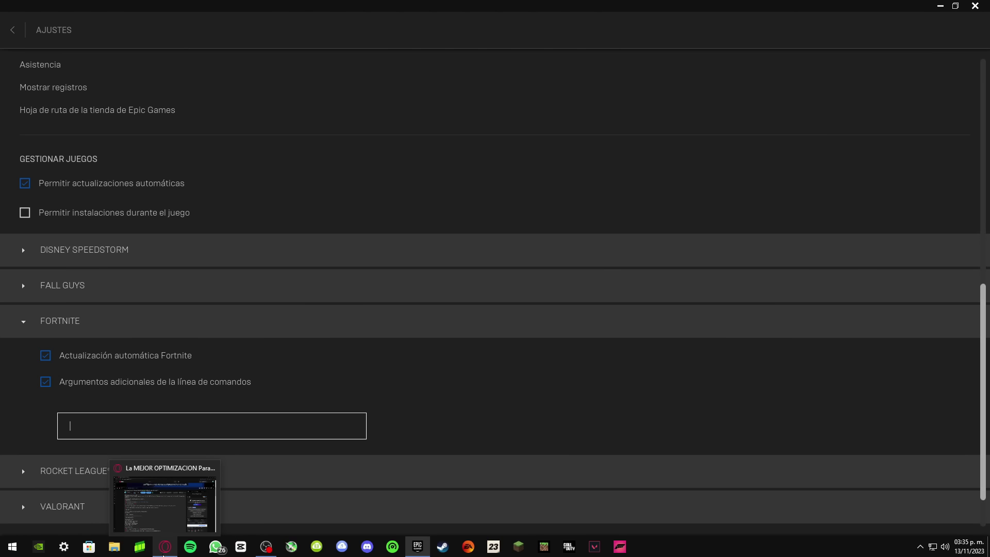
pyautogui.click(265, 465)
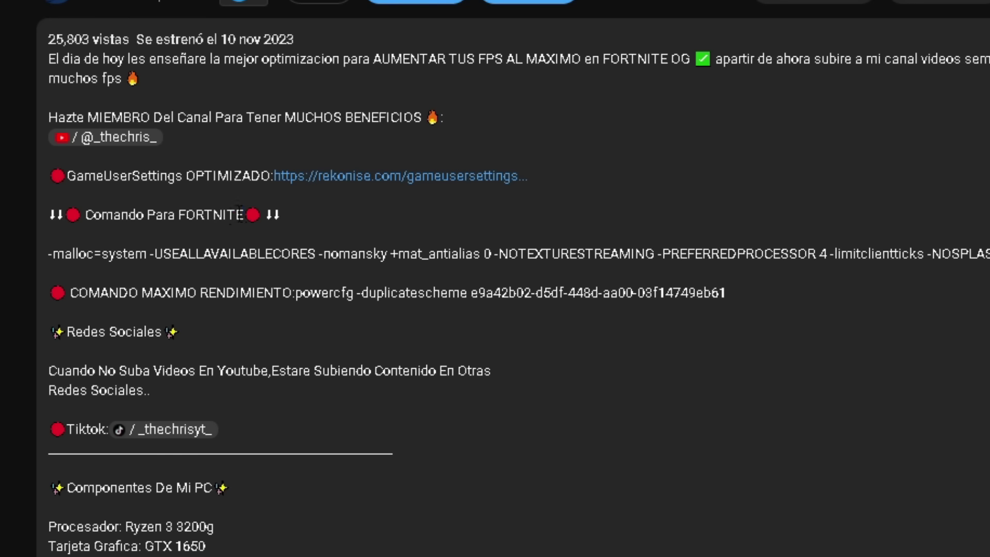
pyautogui.moveTo(129, 264); pyautogui.dragTo(206, 275)
pyautogui.moveTo(300, 282); pyautogui.dragTo(302, 282)
pyautogui.tripleClick(903, 289)
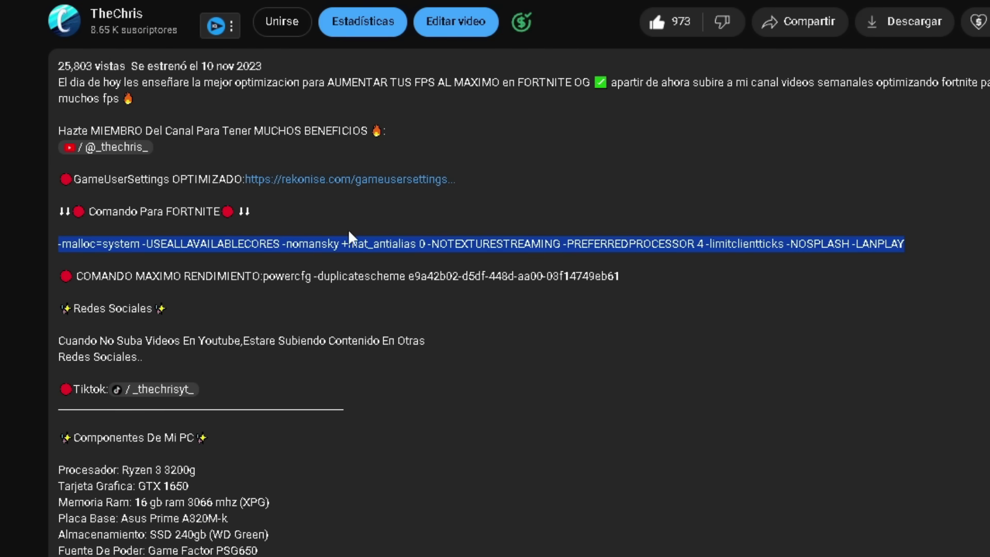
# - Switch back to the Epic Games Launcher, paste the copied command as Fortnite's additional arguments, and return to the library
pyautogui.hotkey('alt', 'Tab')
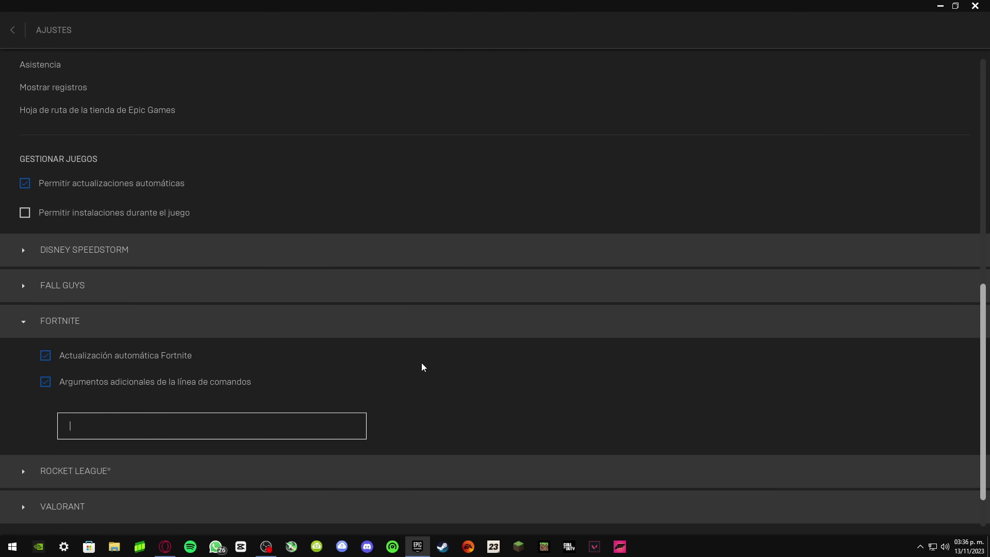
pyautogui.hotkey('ctrl', 'v')
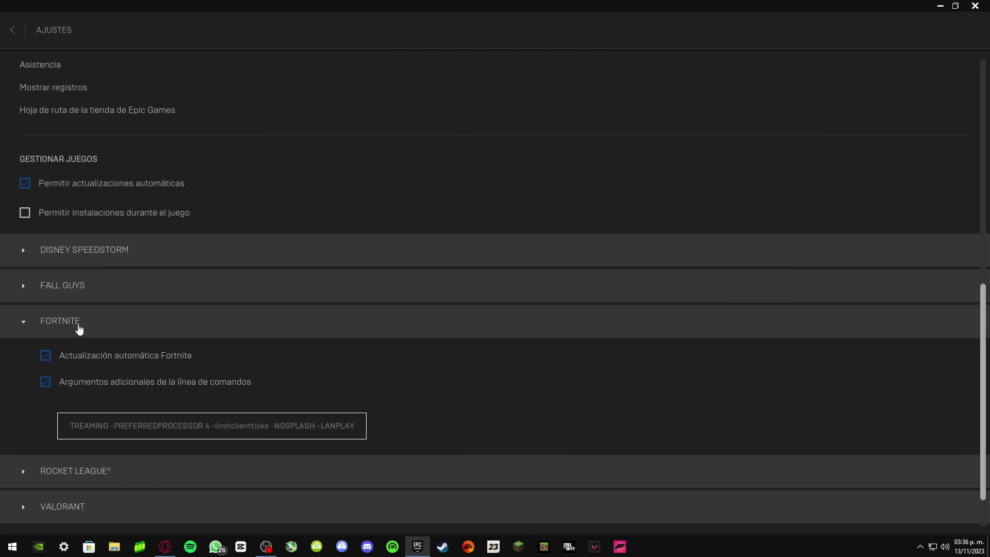
pyautogui.click(127, 196)
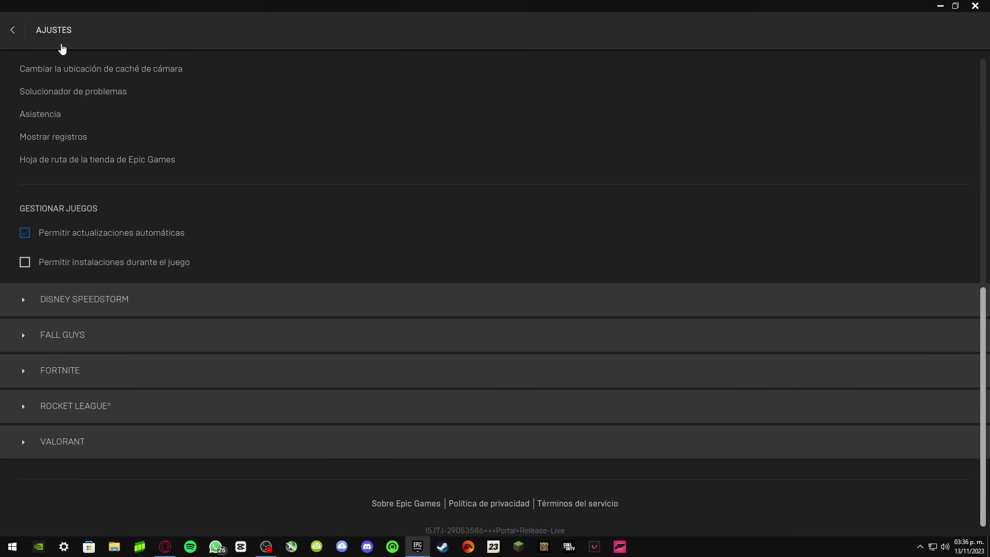
pyautogui.click(66, 37)
pyautogui.click(754, 404)
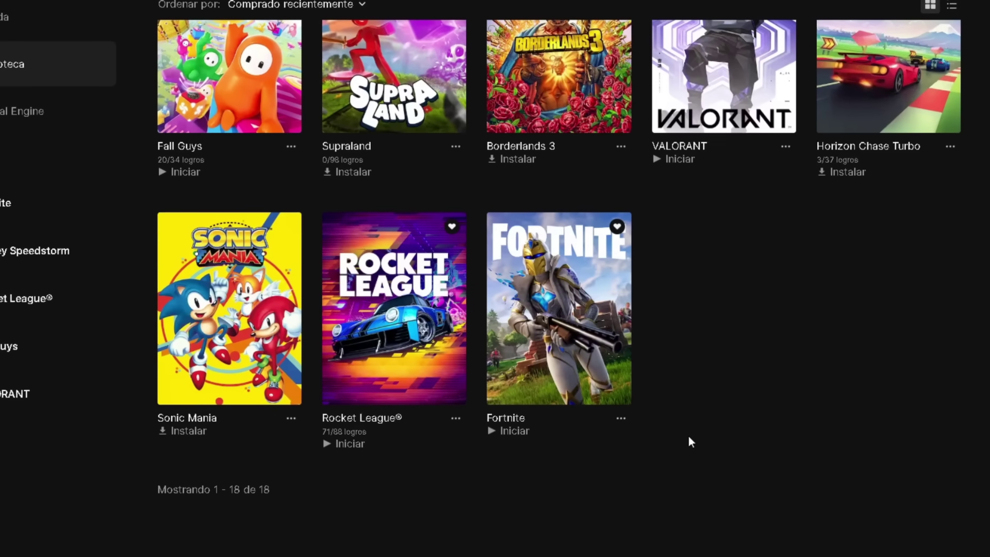
# - Check the launch options in Fortnite's management dialog and close the dialog
pyautogui.click(623, 424)
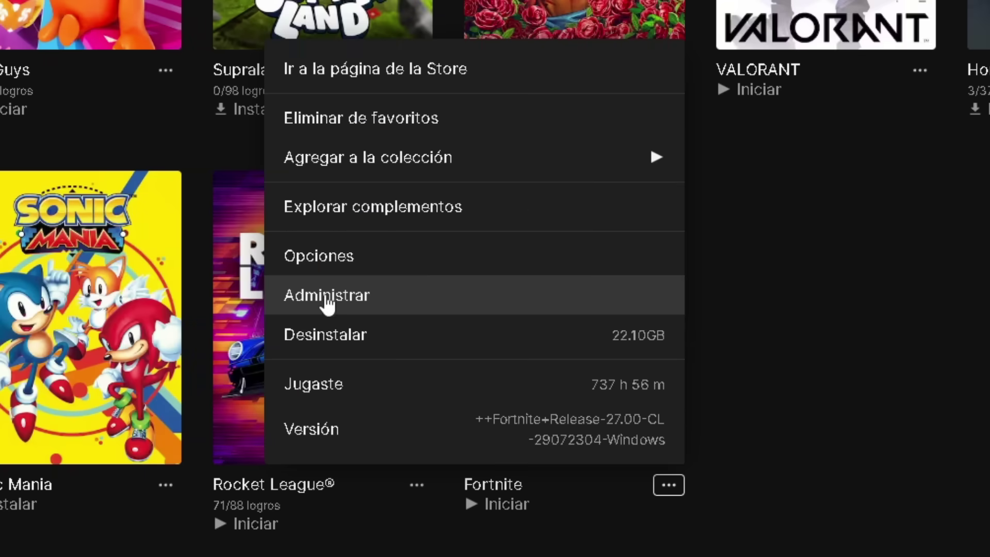
pyautogui.click(349, 301)
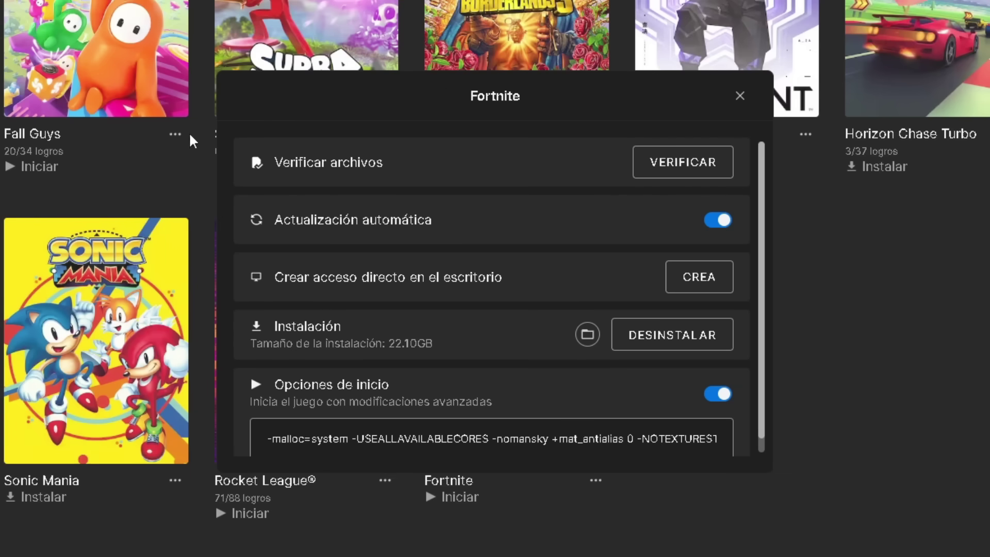
pyautogui.click(807, 205)
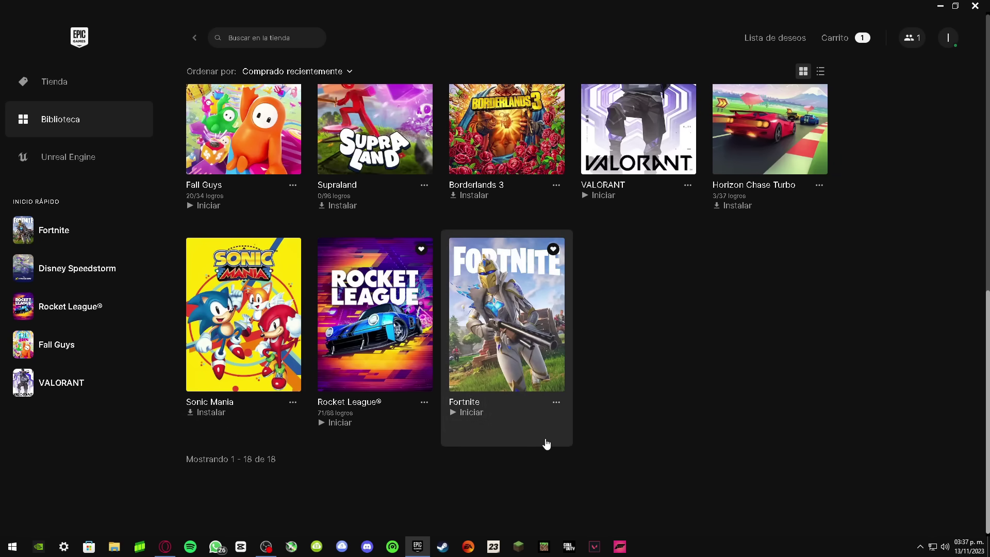
# - Close the launcher, switch to Windows Settings and turn off Modo Juego in the gaming settings
pyautogui.click(975, 6)
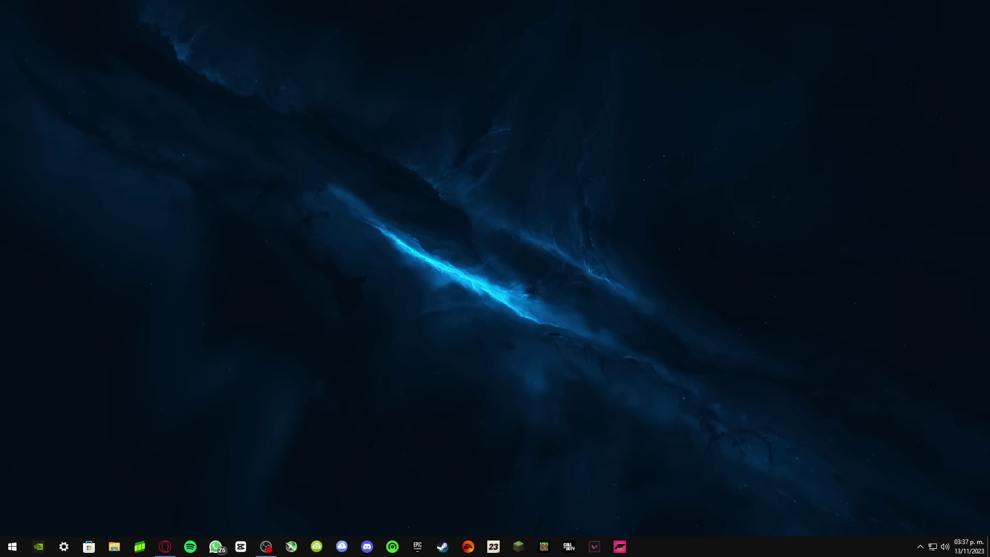
pyautogui.click(64, 547)
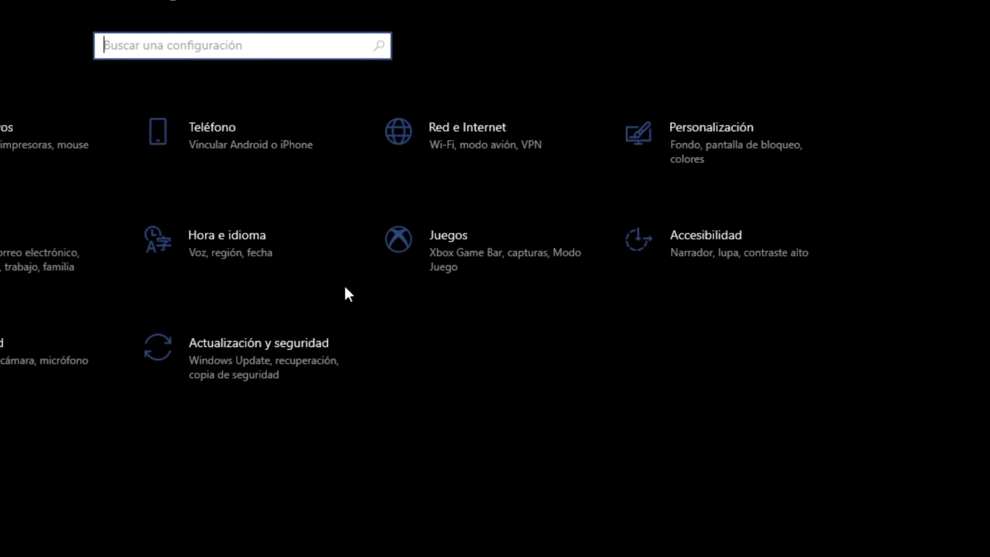
pyautogui.click(623, 195)
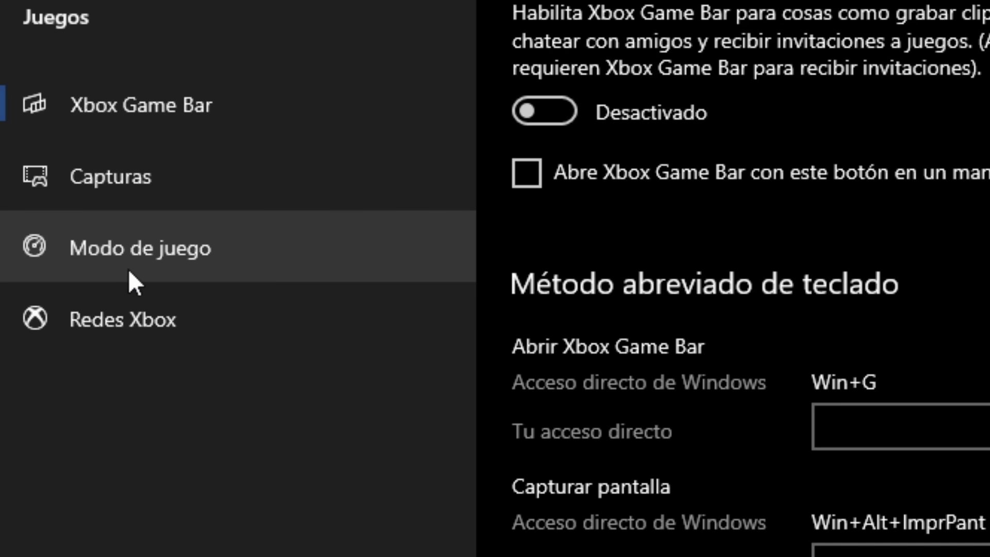
pyautogui.click(64, 169)
pyautogui.click(189, 109)
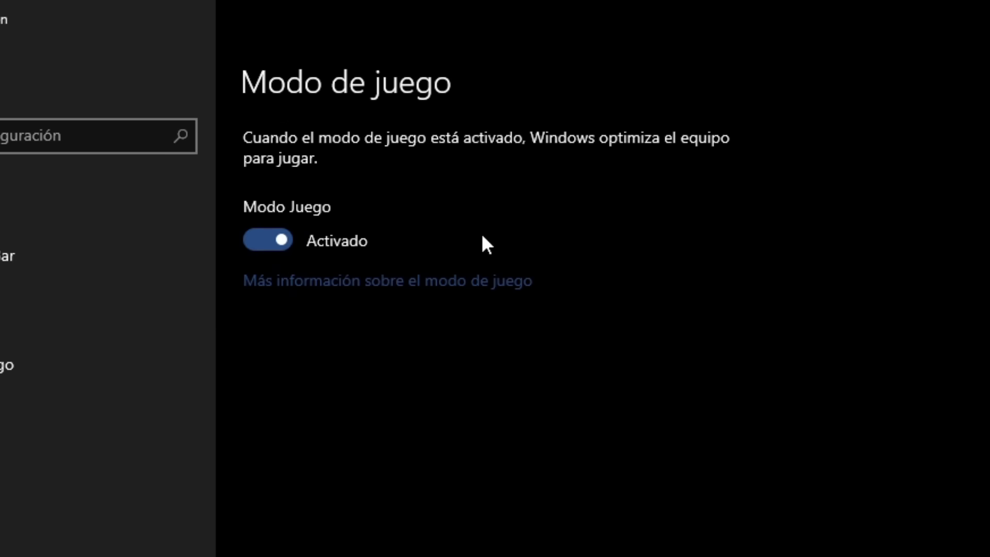
pyautogui.click(276, 246)
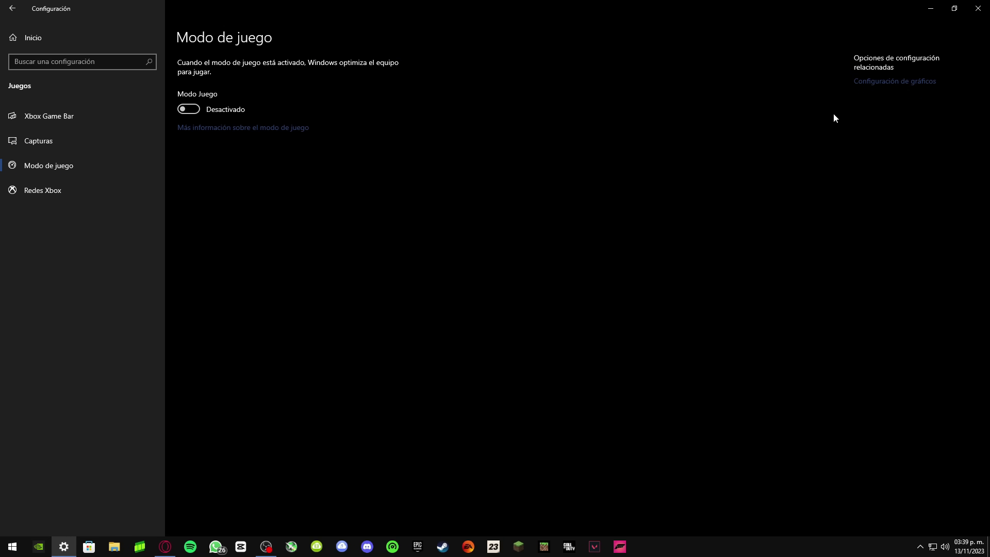
# - Open the related graphics settings and review hardware-accelerated GPU scheduling and the performance preferences per application
pyautogui.click(890, 84)
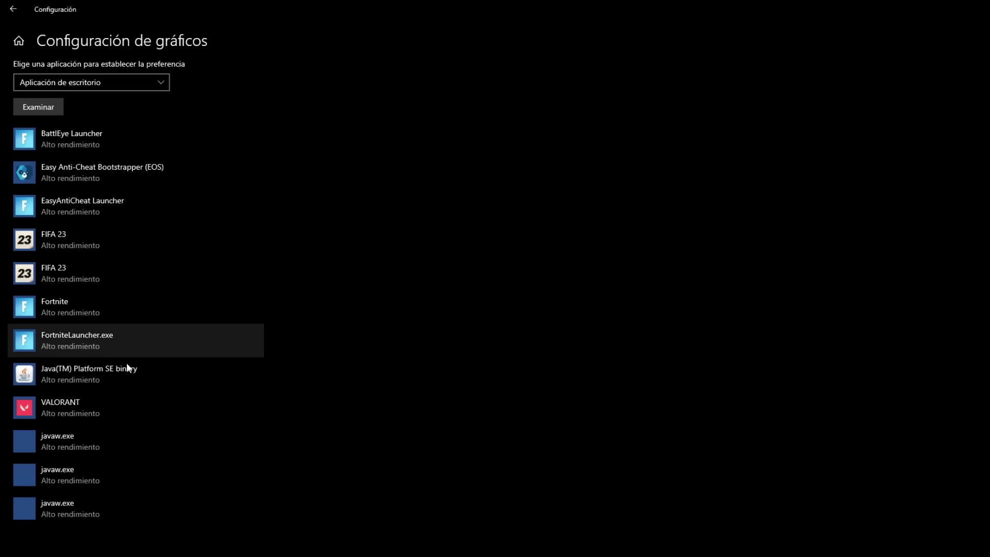
pyautogui.scroll(3, 29, 254)
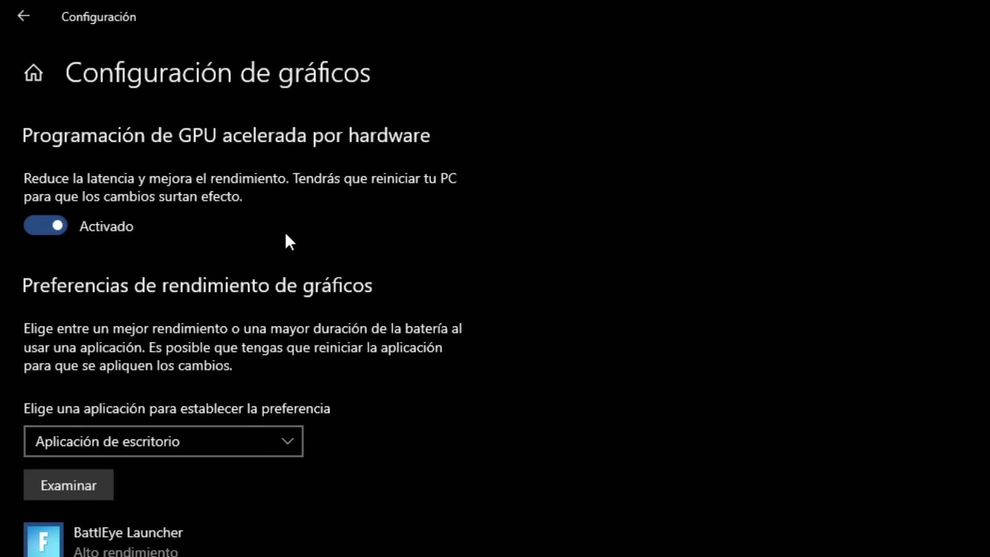
pyautogui.scroll(-5, 287, 325)
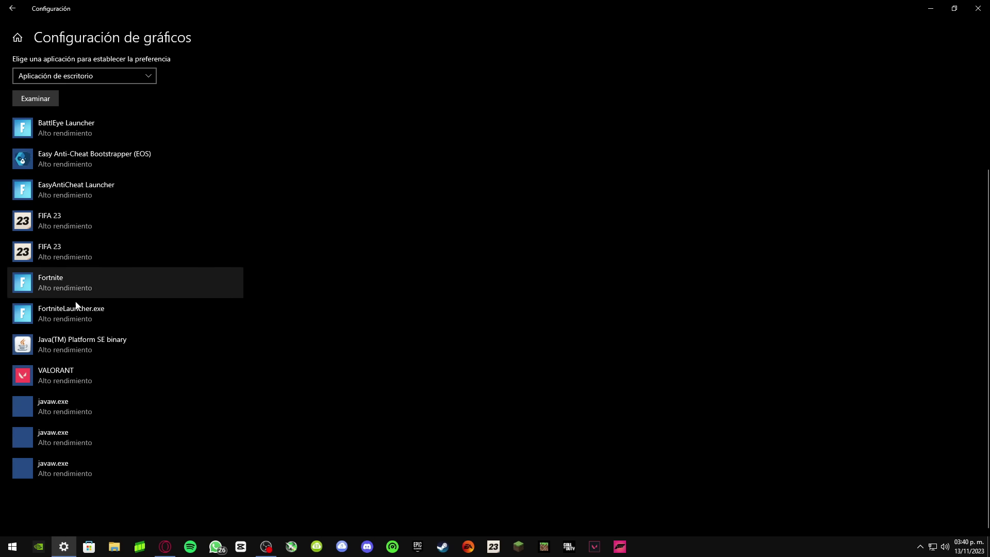
pyautogui.scroll(3, 83, 355)
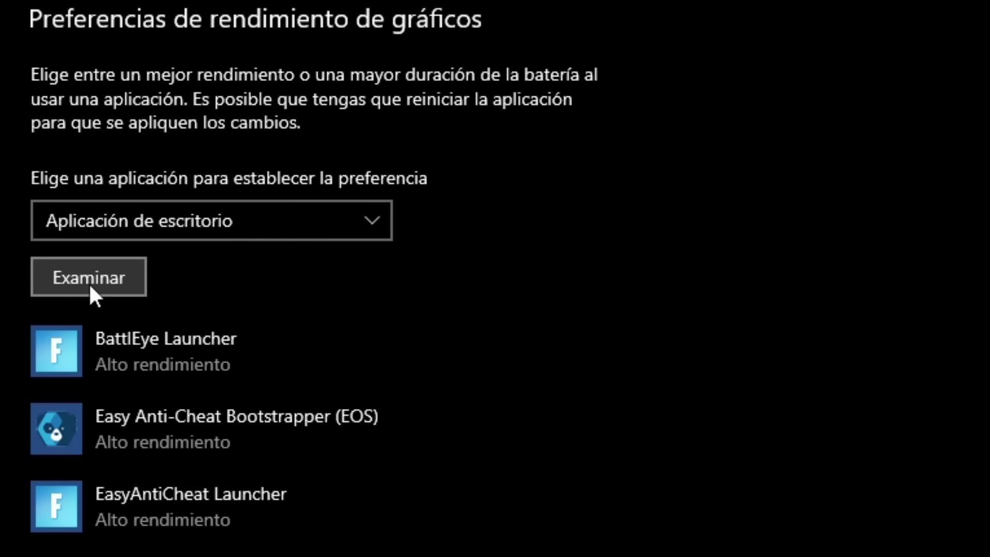
# - Browse for a desktop application in the graphics performance preferences and go up from the Win64 folder to Este equipo
pyautogui.click(88, 279)
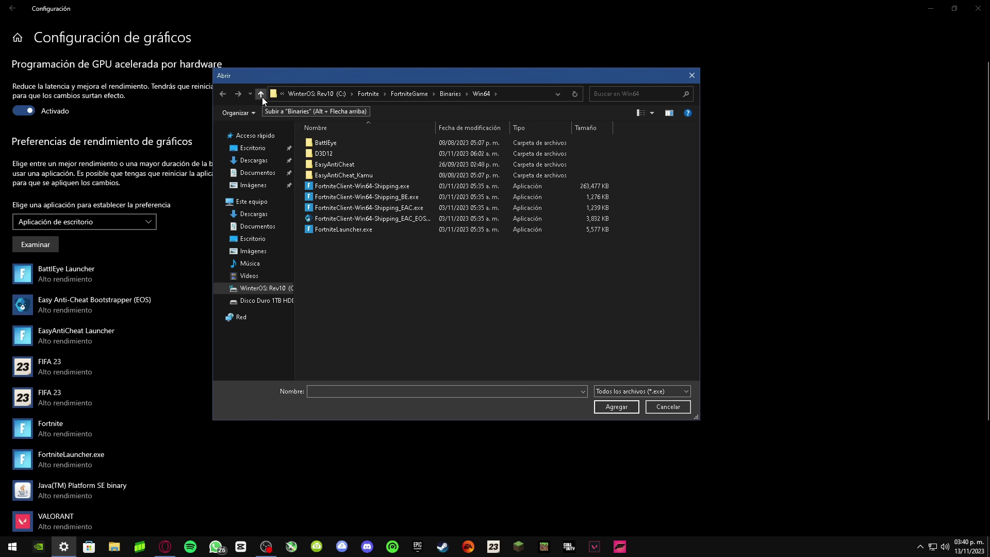
pyautogui.click(261, 94)
pyautogui.click(261, 93)
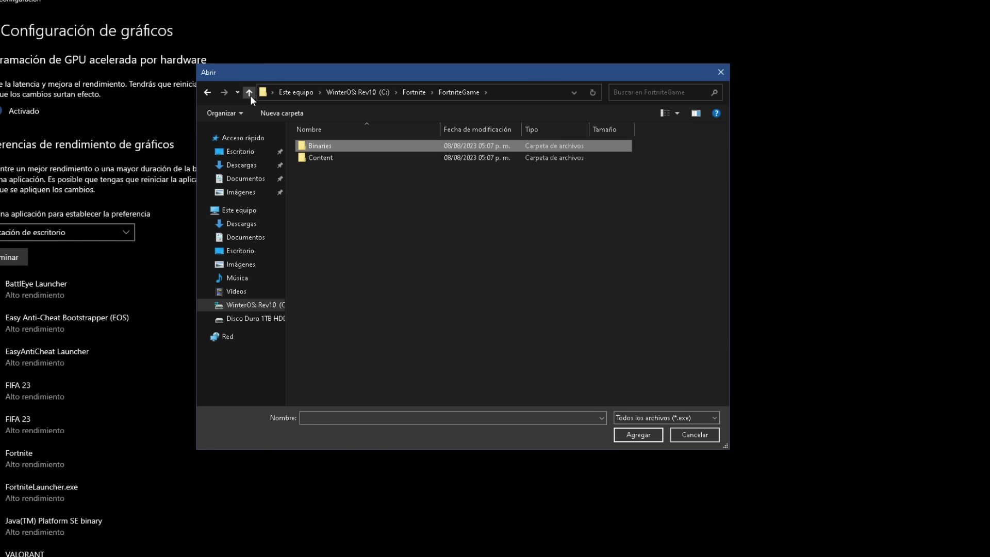
pyautogui.click(249, 93)
pyautogui.click(249, 93)
pyautogui.click(249, 93)
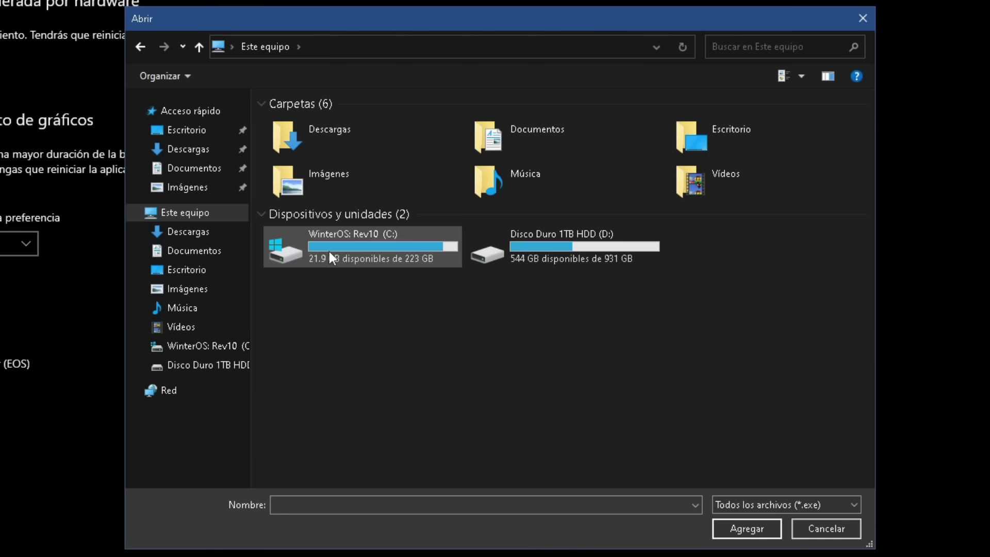
# - Navigate to C:\Fortnite\FortniteGame\Binaries\Win64 and submit FortniteClient-Win64-Shipping.exe as the application to add
pyautogui.doubleClick(379, 249)
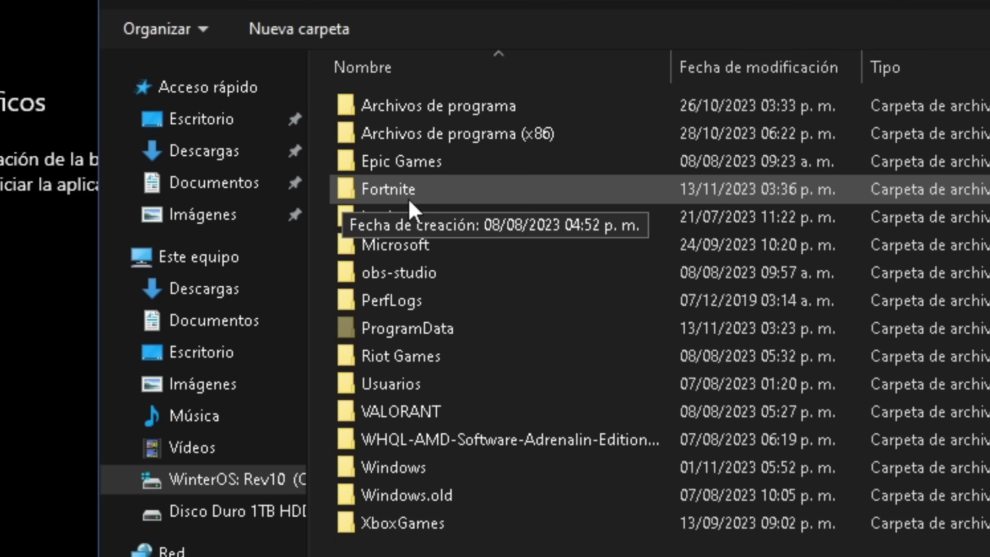
pyautogui.doubleClick(407, 197)
pyautogui.doubleClick(407, 190)
pyautogui.doubleClick(400, 104)
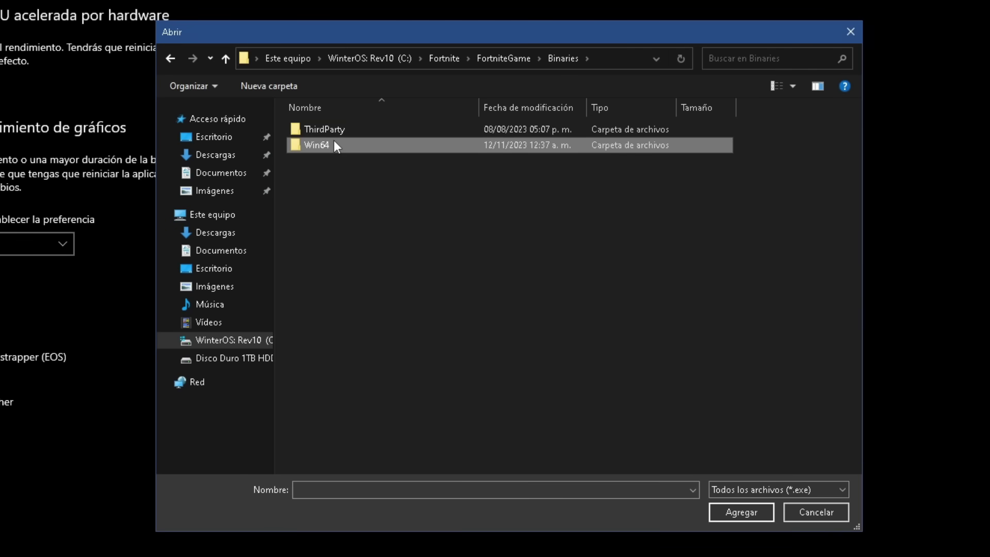
pyautogui.doubleClick(333, 141)
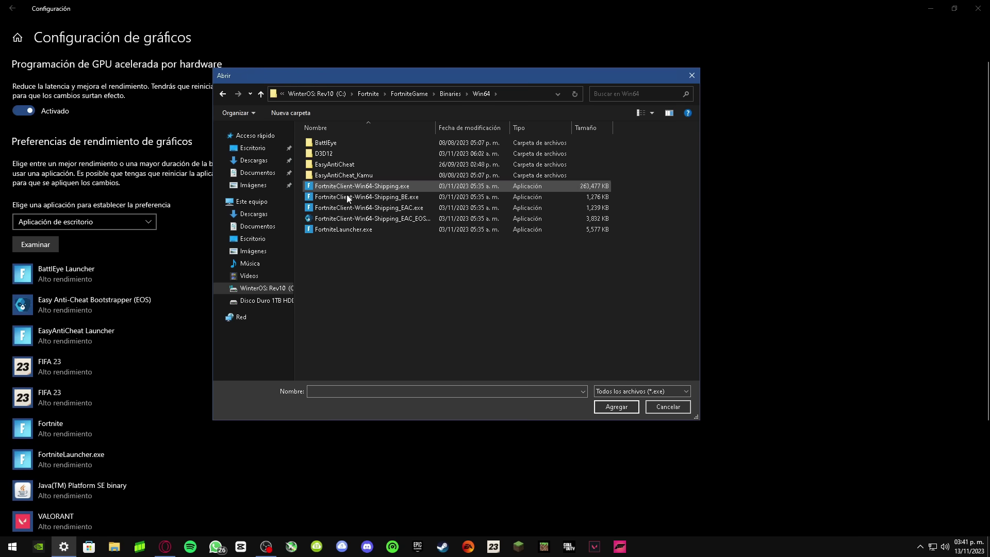
pyautogui.click(589, 187)
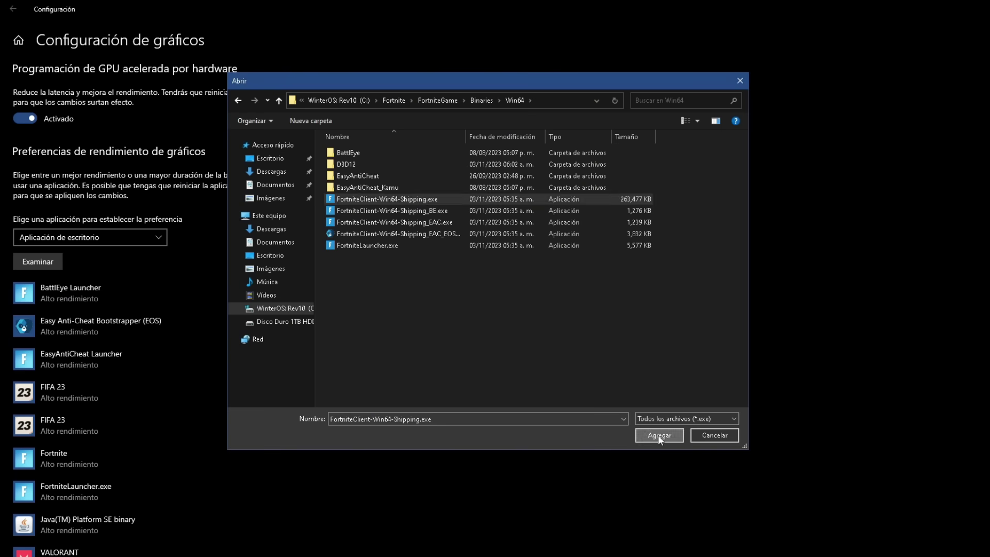
pyautogui.click(658, 433)
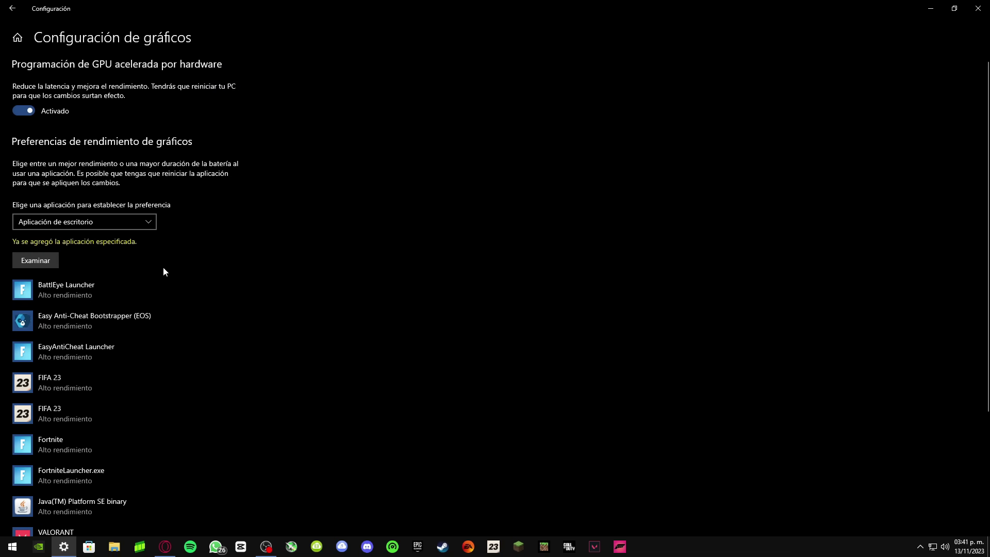
# - Set Fortnite's graphics preference to Alto rendimiento and save it
pyautogui.scroll(-3, 171, 276)
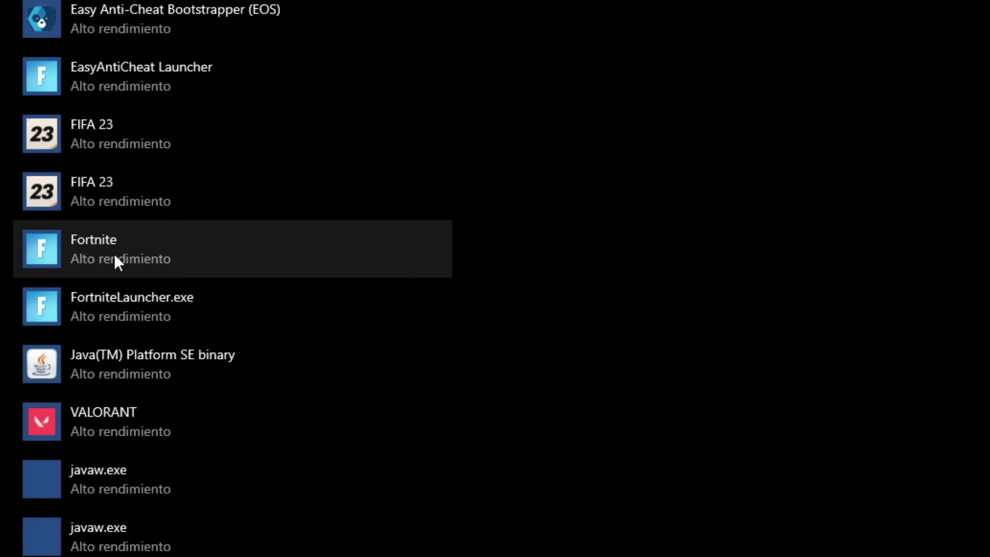
pyautogui.click(61, 287)
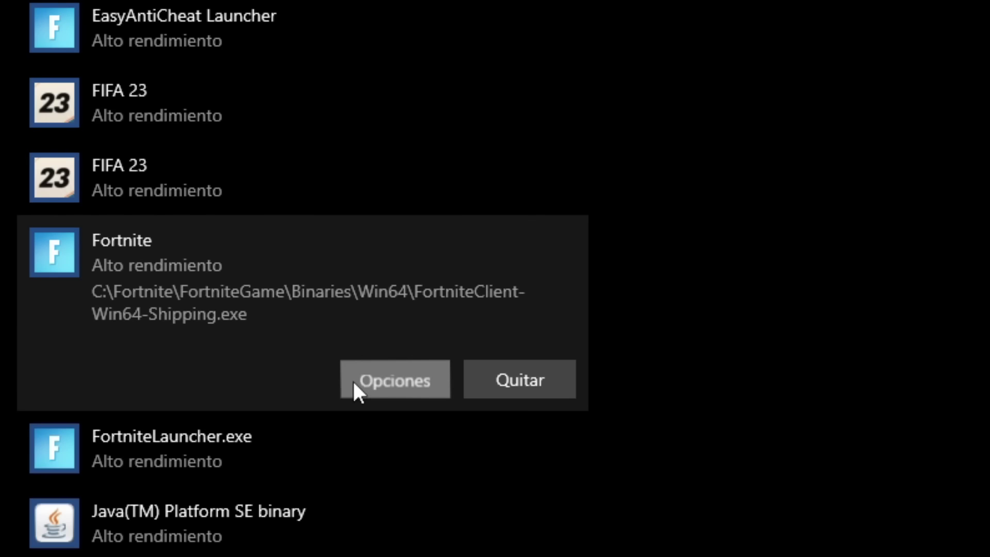
pyautogui.click(279, 355)
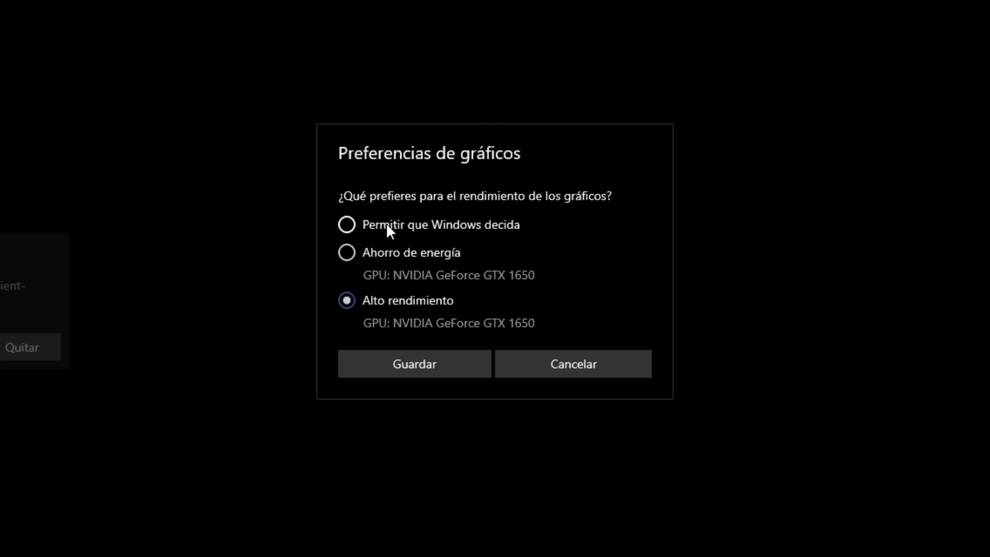
pyautogui.click(389, 229)
pyautogui.click(346, 305)
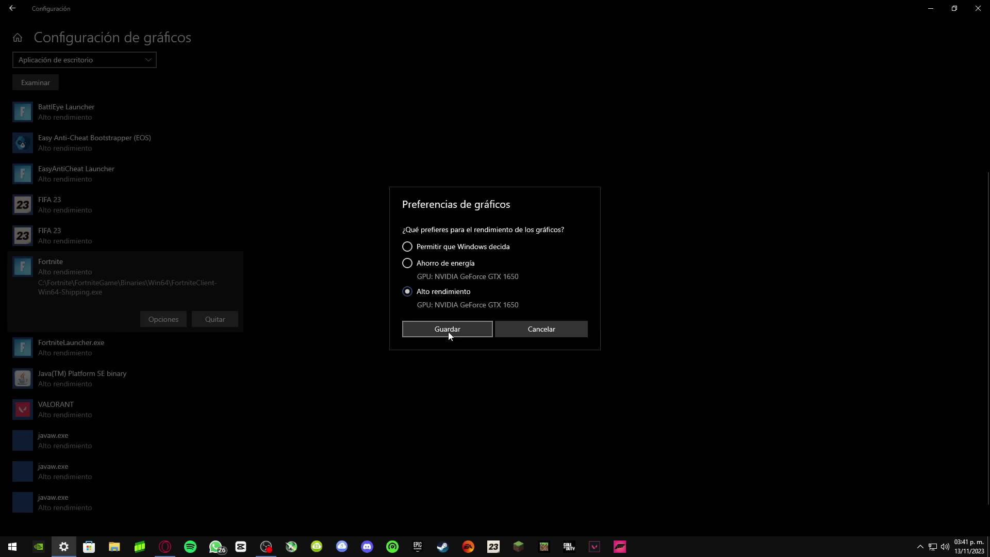
pyautogui.click(417, 366)
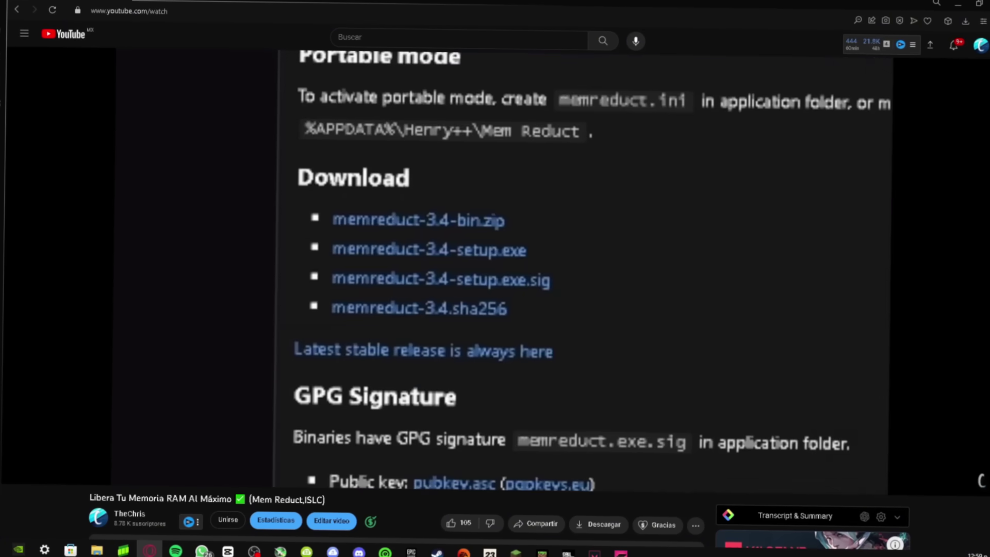
pyautogui.click(447, 526)
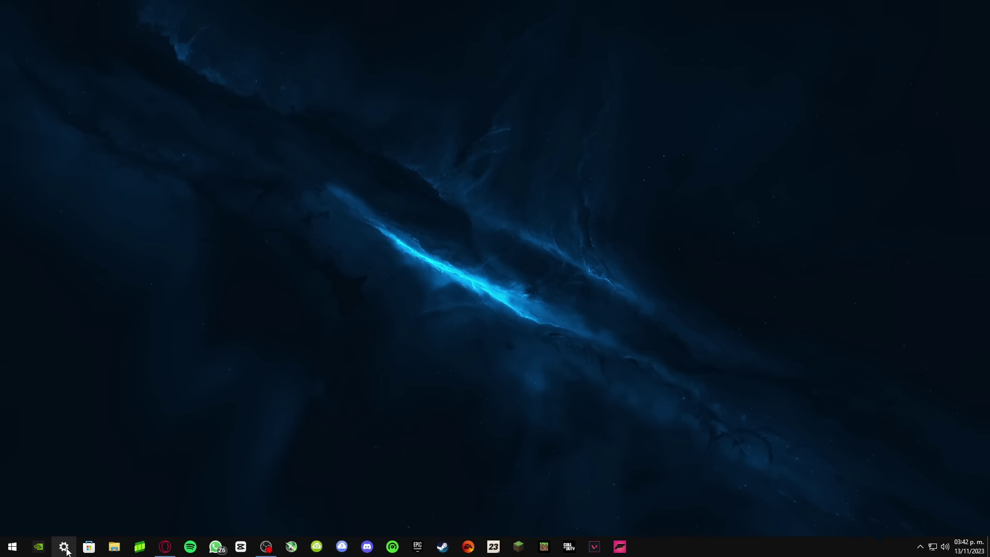
# - Open the Windows system settings, go to Configuración avanzada del sistema and open the Rendimiento configuration
pyautogui.click(64, 548)
pyautogui.click(512, 276)
pyautogui.click(124, 319)
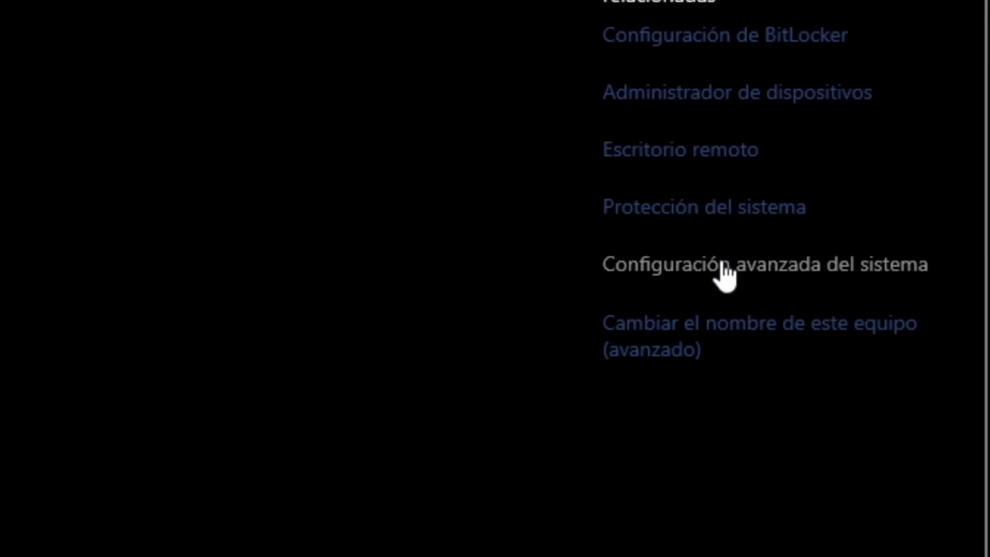
pyautogui.click(725, 276)
pyautogui.moveTo(104, 33); pyautogui.dragTo(383, 114)
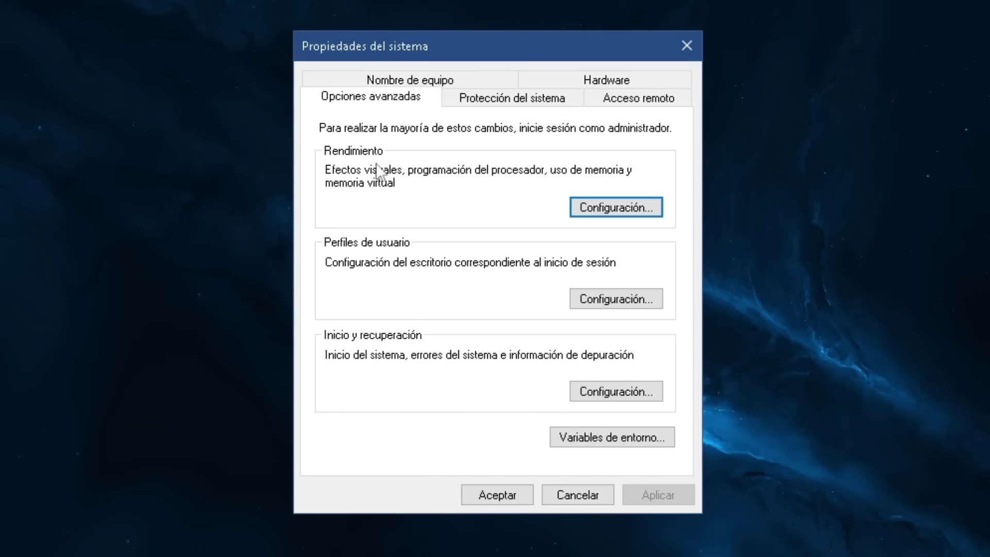
pyautogui.click(597, 208)
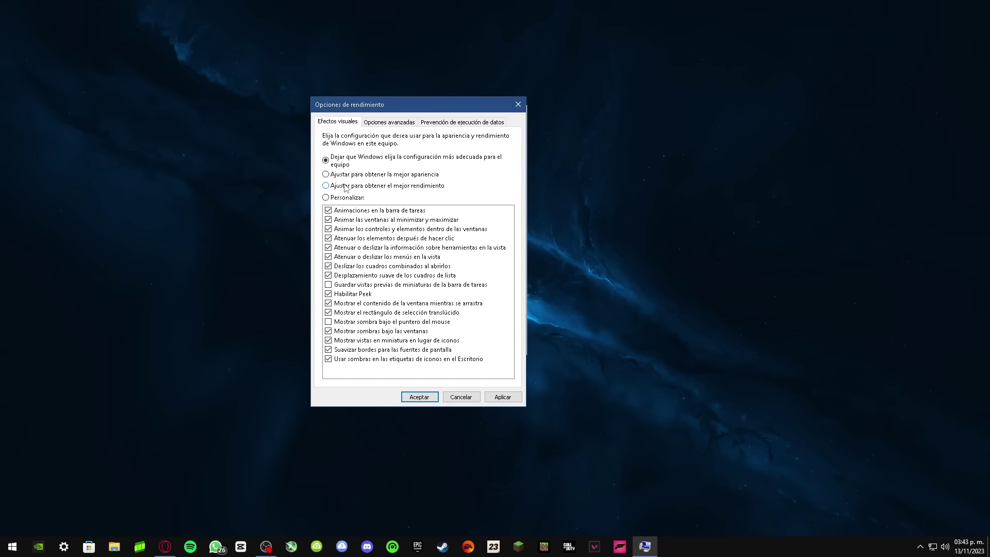
# - Set the visual effects to Ajustar para obtener el mejor rendimiento and apply the change
pyautogui.click(327, 186)
pyautogui.moveTo(375, 108); pyautogui.dragTo(426, 98)
pyautogui.click(508, 392)
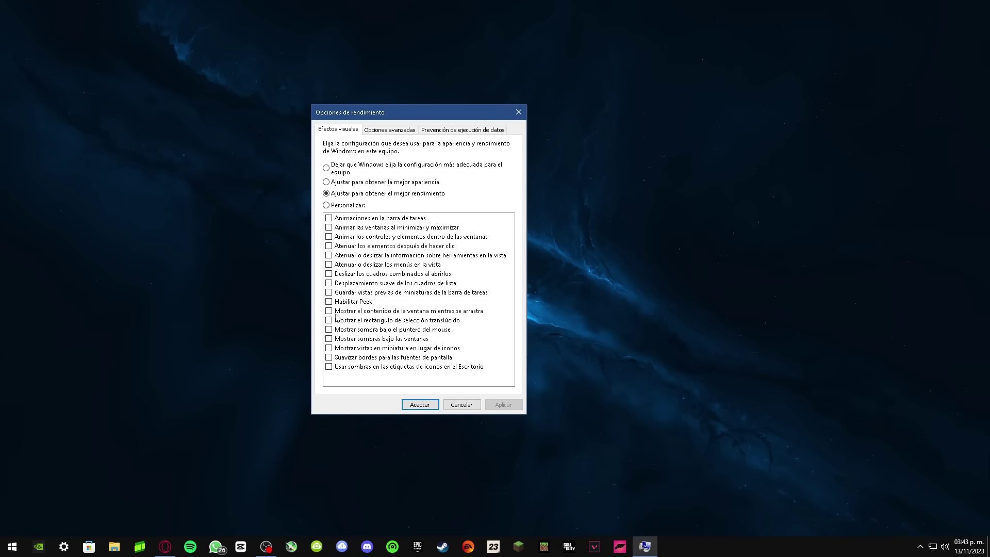
# - Enable Mostrar el contenido de la ventana mientras se arrastra and Mostrar vistas en miniatura en lugar de iconos, and apply them
pyautogui.click(345, 311)
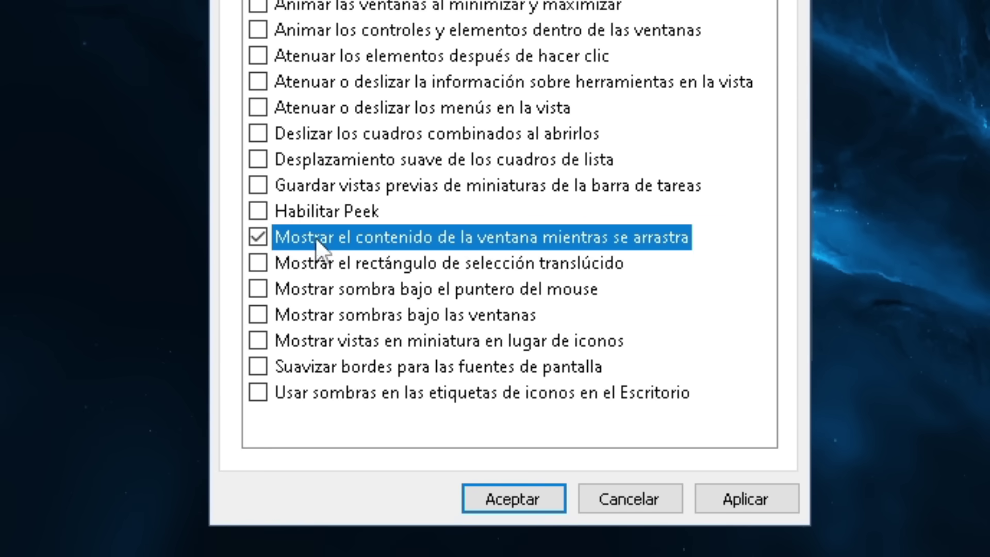
pyautogui.click(259, 342)
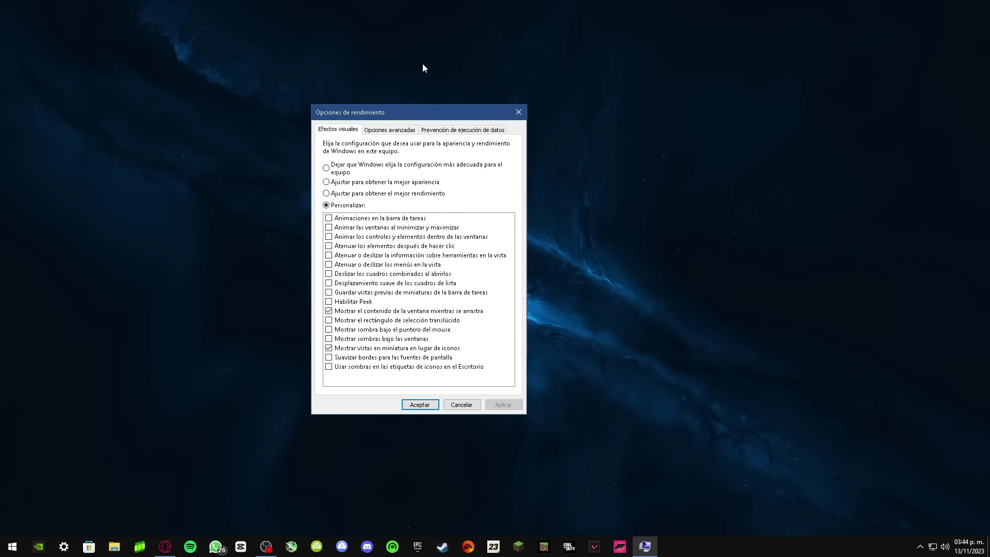
pyautogui.moveTo(395, 107); pyautogui.dragTo(373, 76)
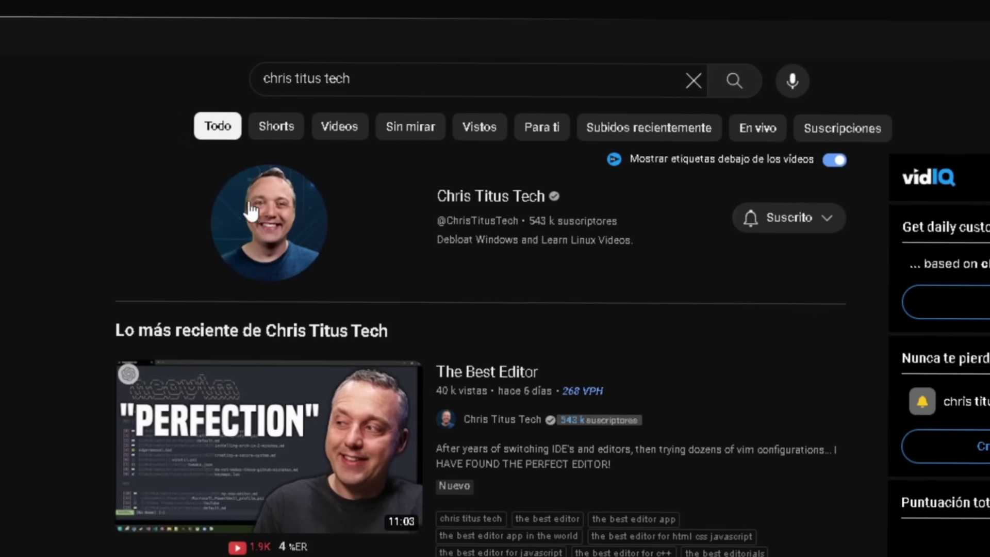
# - Open the Chris Titus Tech channel from the YouTube search results and subscribe to it
pyautogui.moveTo(549, 207); pyautogui.dragTo(433, 200)
pyautogui.click(433, 199)
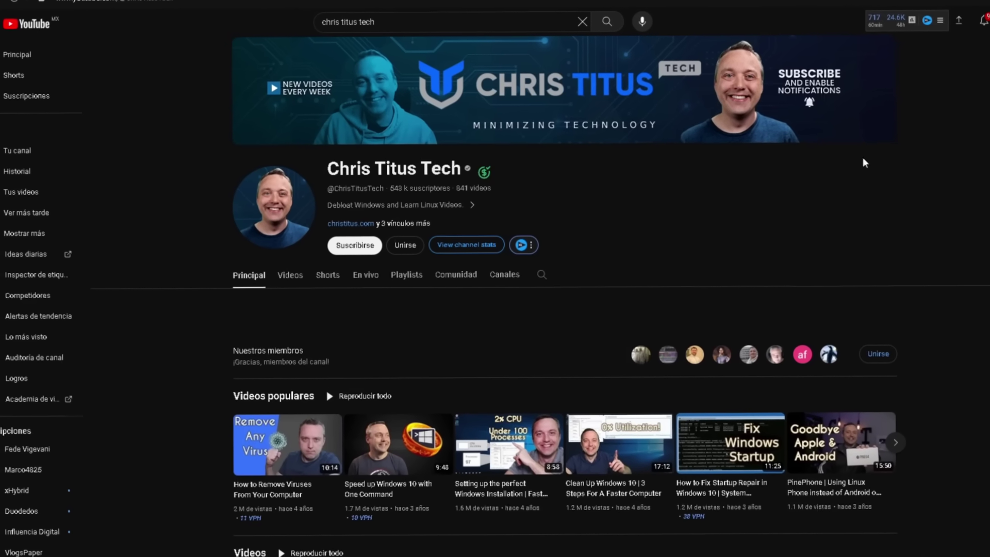
pyautogui.click(356, 246)
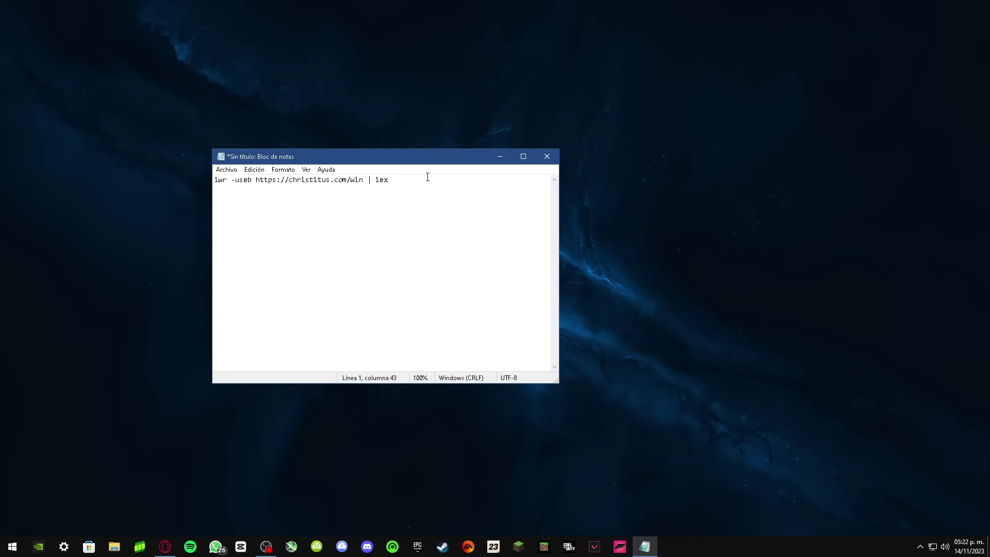
pyautogui.moveTo(427, 175); pyautogui.dragTo(213, 177)
pyautogui.hotkey('ctrl', 'c')
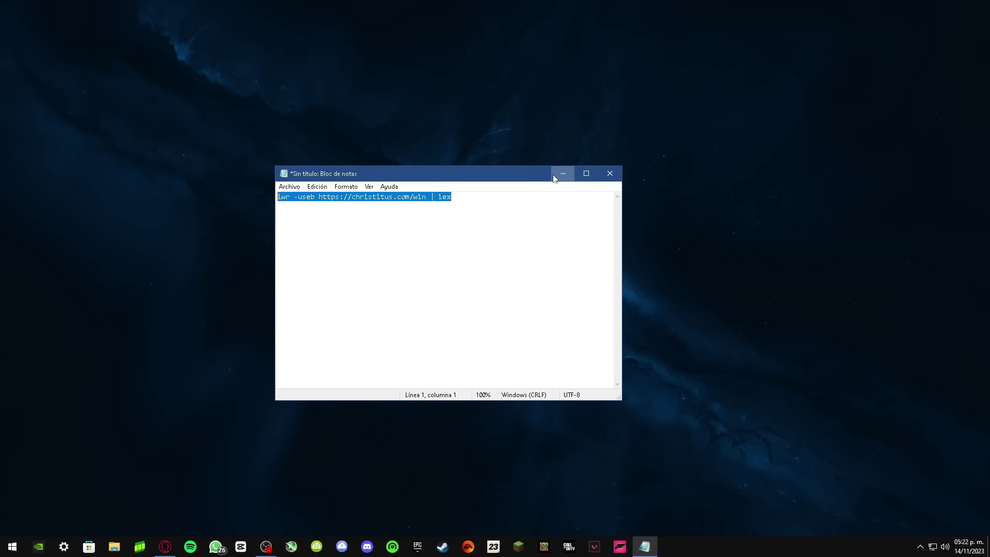
pyautogui.click(690, 90)
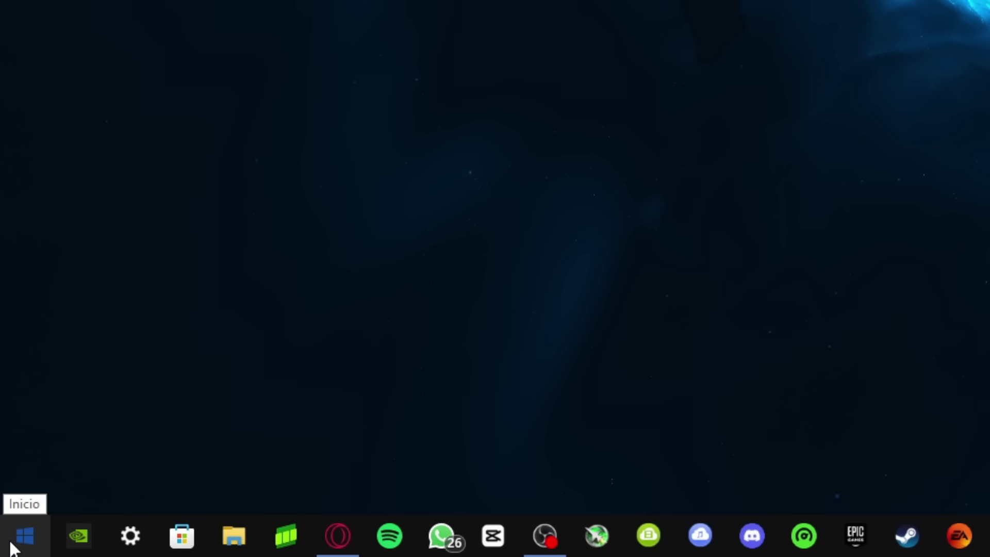
pyautogui.rightClick(12, 544)
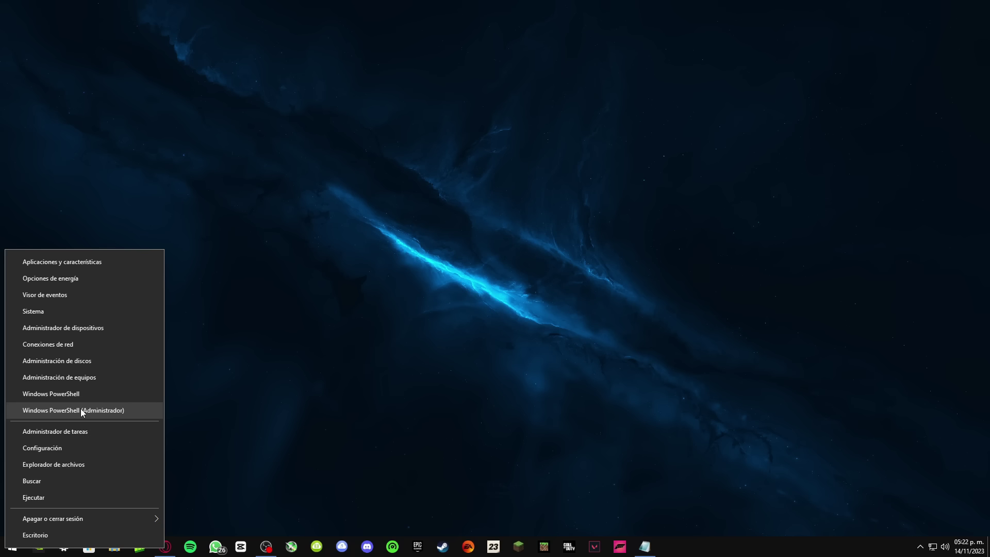
pyautogui.click(143, 325)
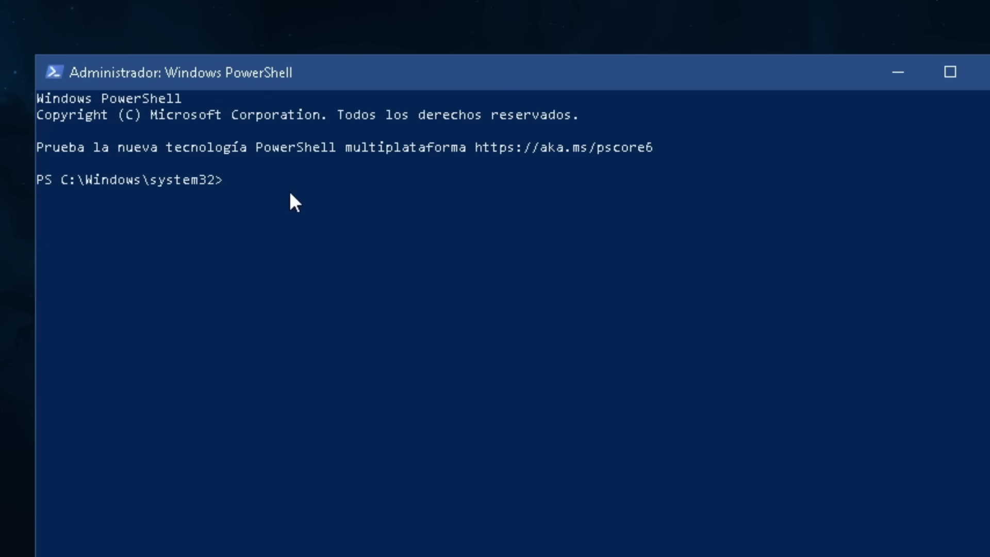
pyautogui.hotkey('ctrl', 'v')
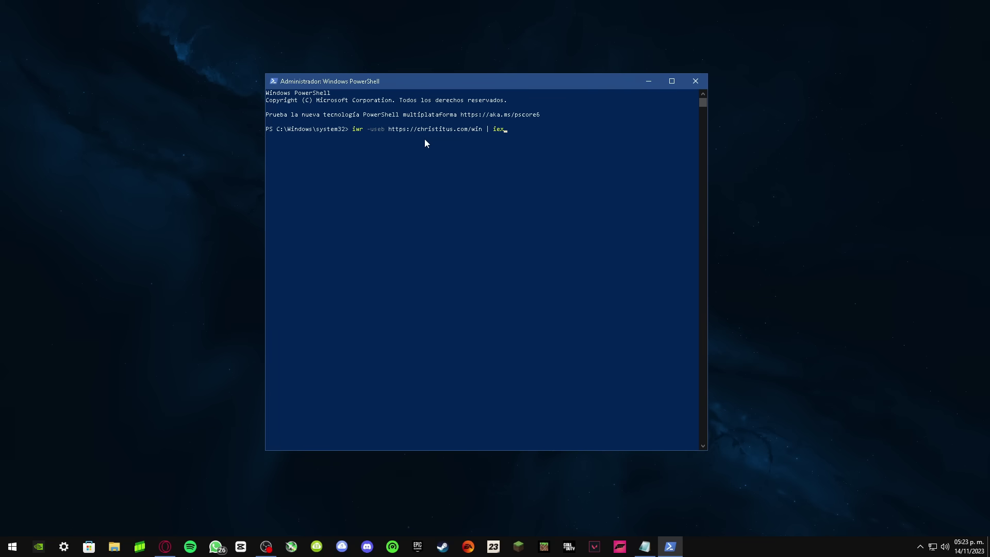
pyautogui.press('Return')
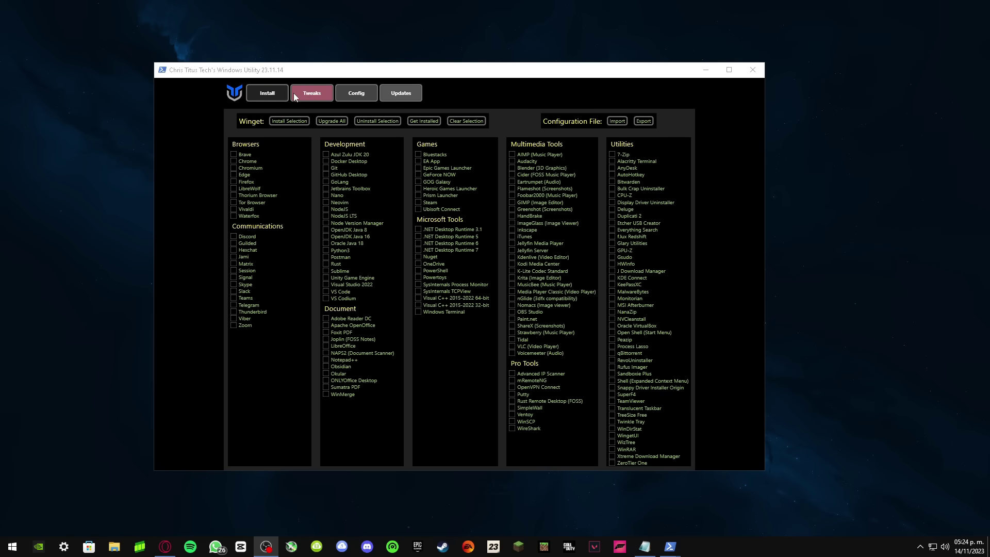
# - Open the utility's Tweaks, try the Desktop, Laptop and Minimal recommended selections, and settle on Desktop
pyautogui.moveTo(301, 72); pyautogui.dragTo(351, 60)
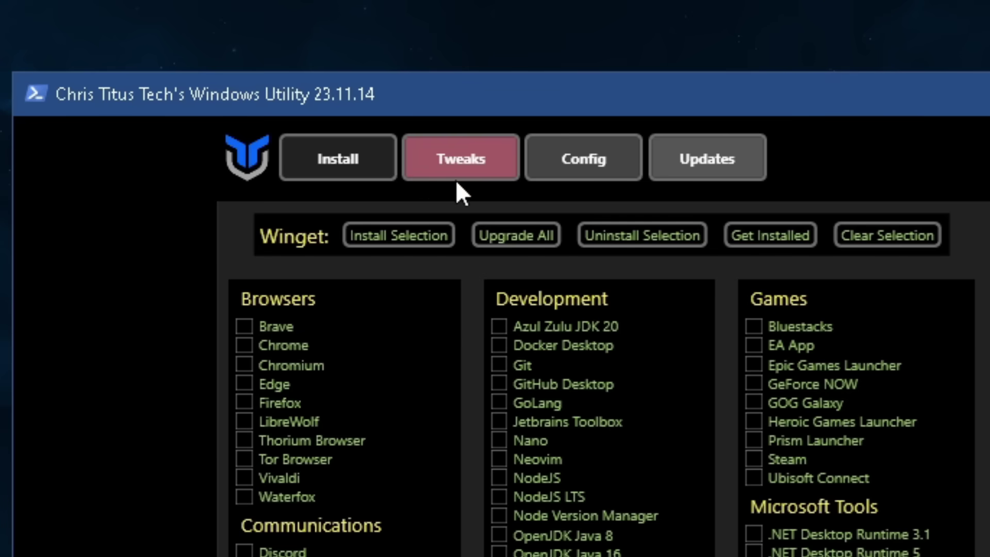
pyautogui.click(340, 72)
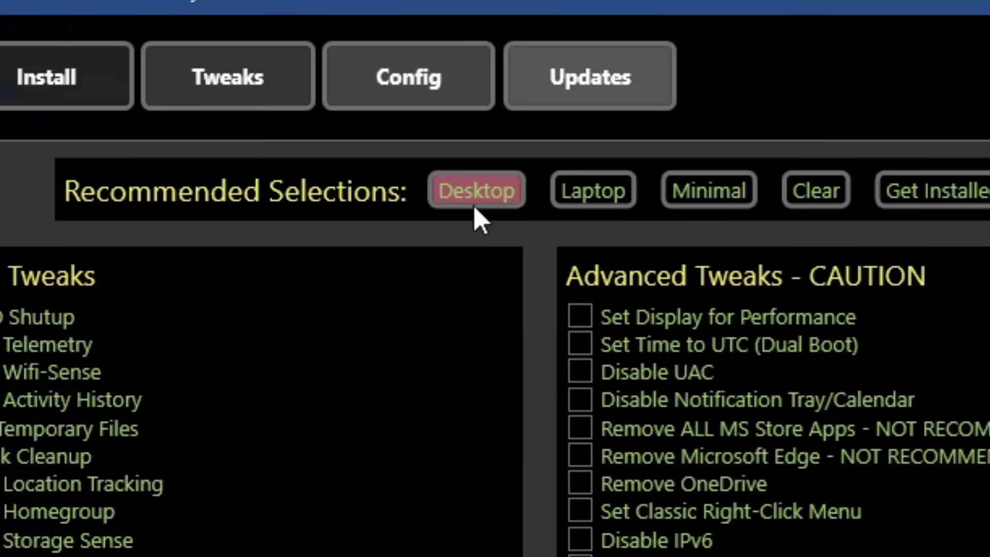
pyautogui.click(404, 102)
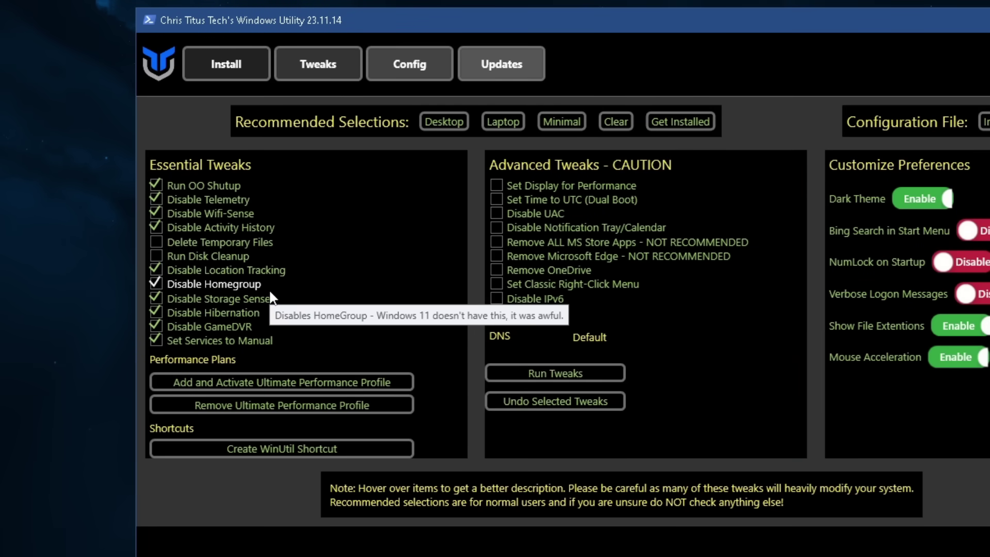
pyautogui.click(490, 123)
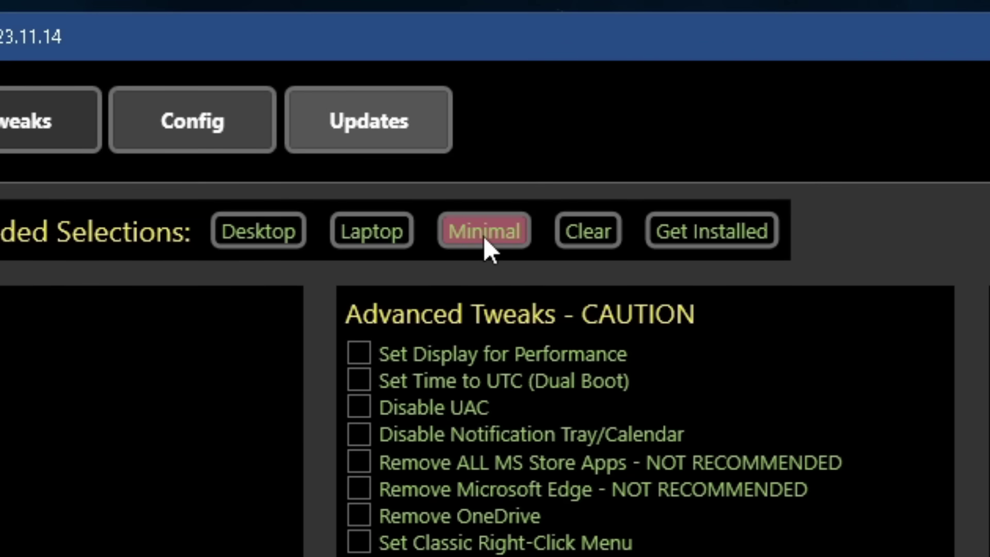
pyautogui.click(483, 236)
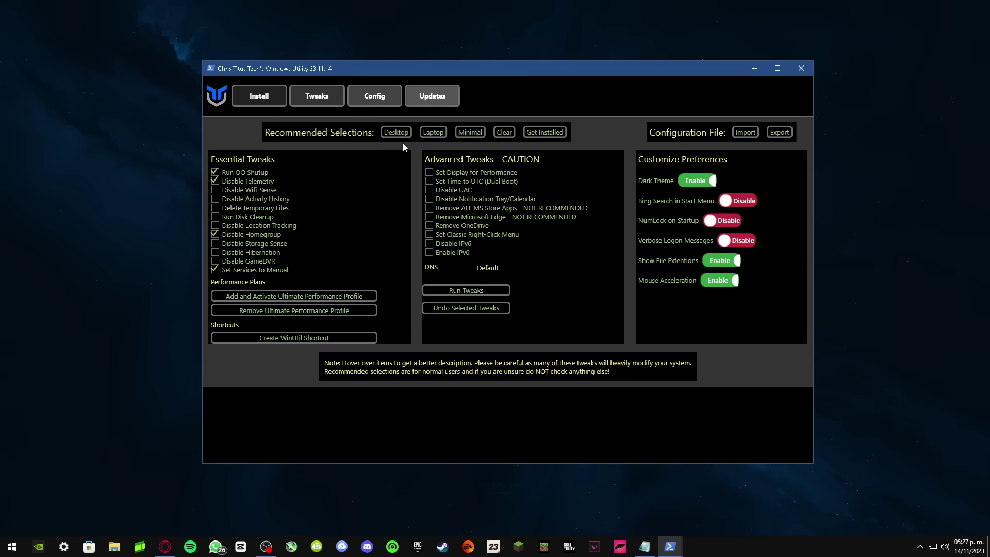
pyautogui.click(388, 136)
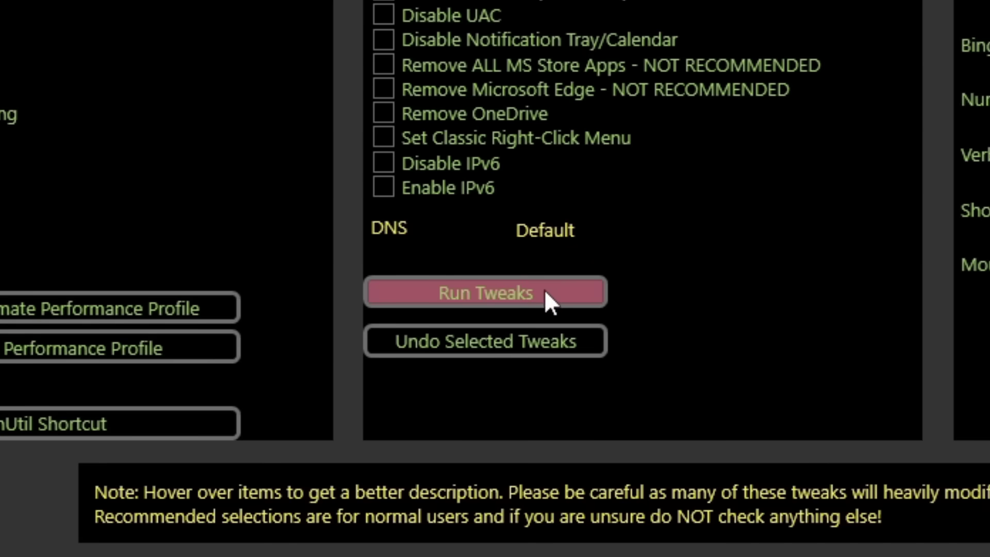
# - Run the selected Desktop tweaks and review their progress output in the PowerShell window
pyautogui.click(546, 292)
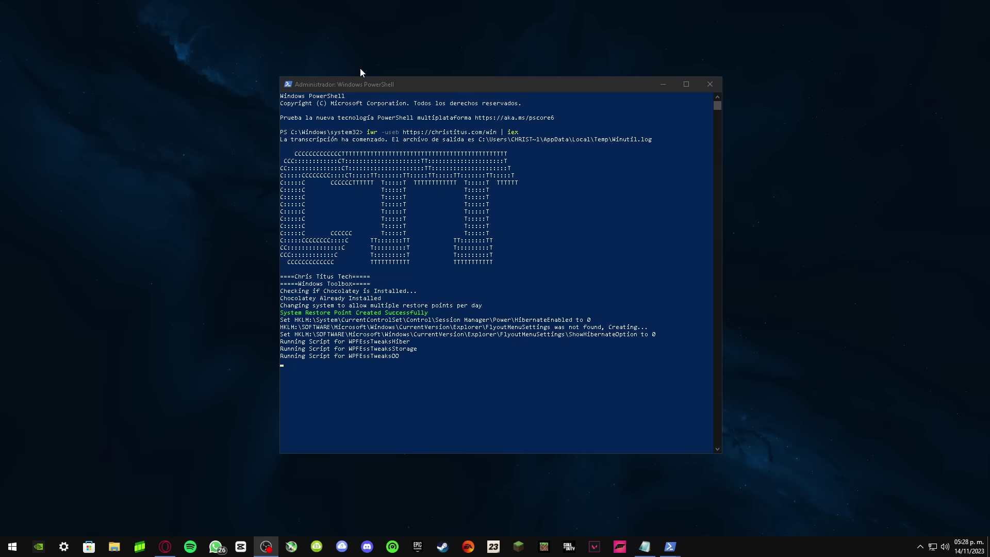
pyautogui.moveTo(360, 84); pyautogui.dragTo(313, 58)
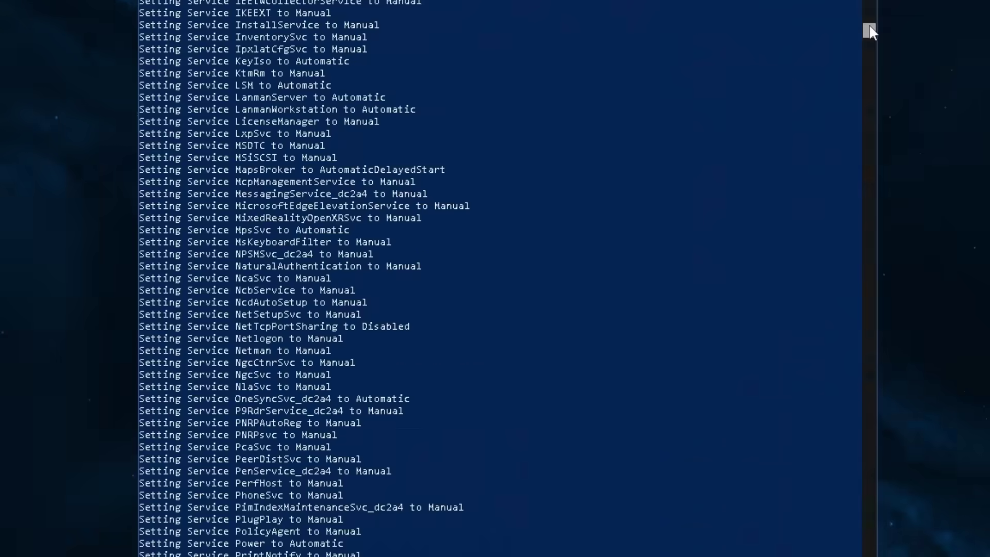
pyautogui.scroll(15, 448, 247)
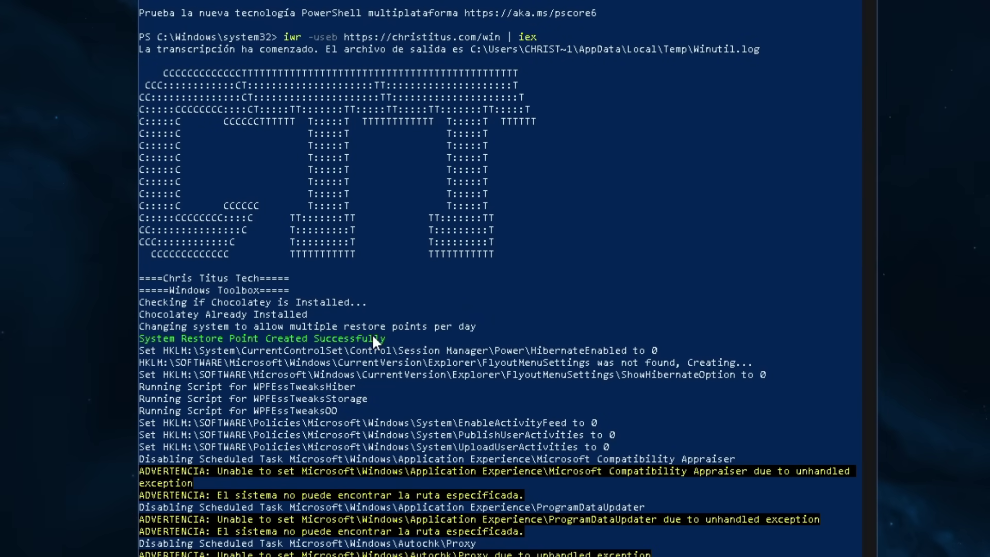
pyautogui.moveTo(864, 62); pyautogui.dragTo(864, 102)
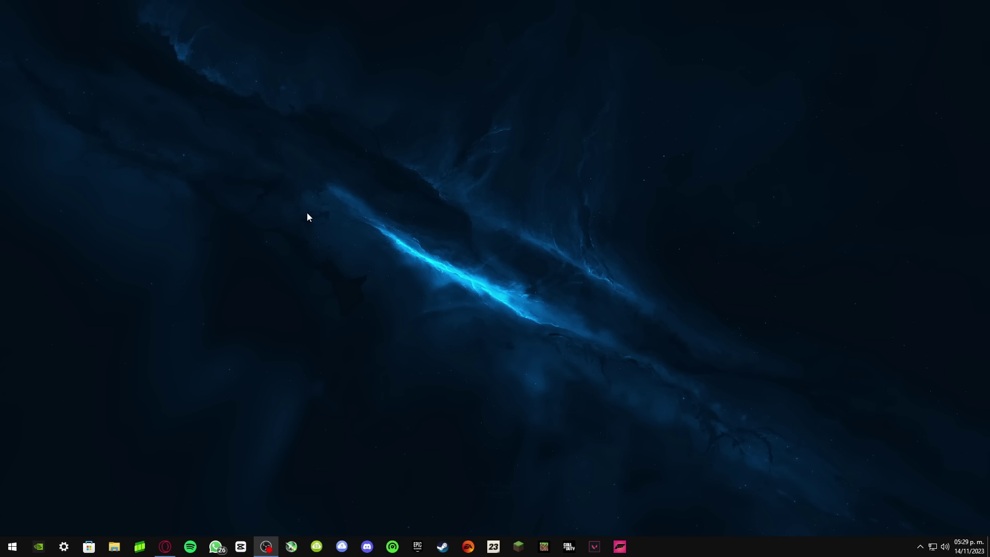
# - Find the Ejecutar dialog through Windows search and use it to open the %localappdata% folder
pyautogui.press('super+r')
pyautogui.click(567, 222)
pyautogui.press('super')
pyautogui.write('ejec')
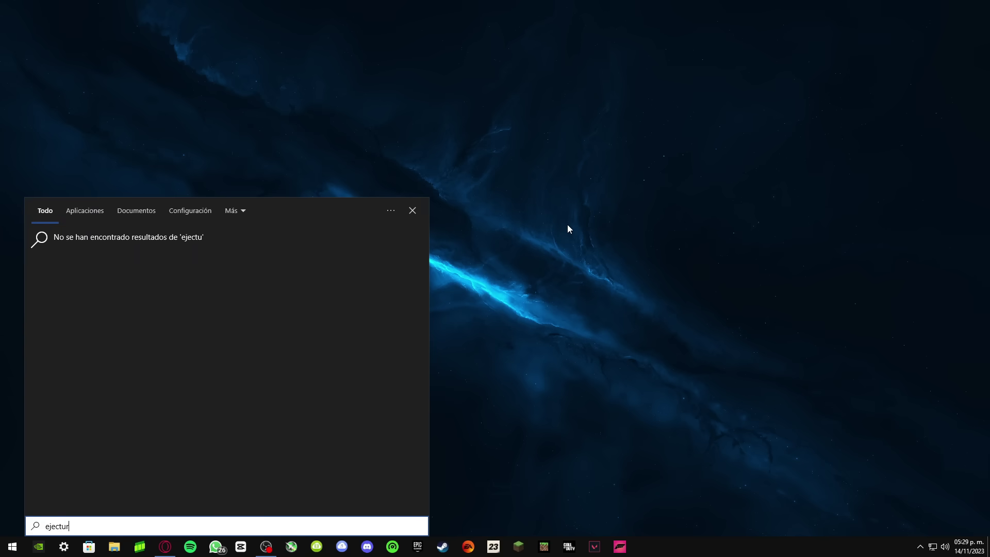
pyautogui.click(101, 265)
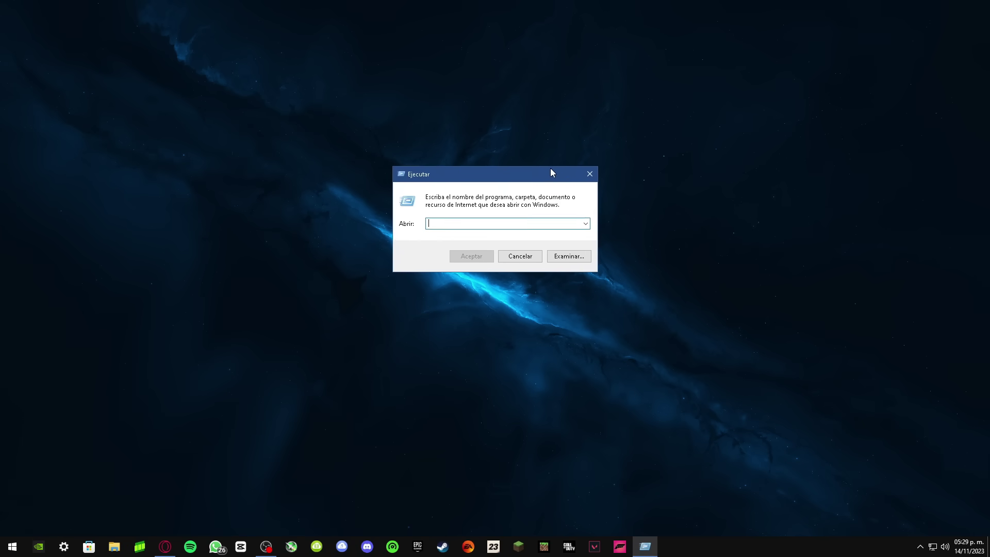
pyautogui.write('%localappdata%')
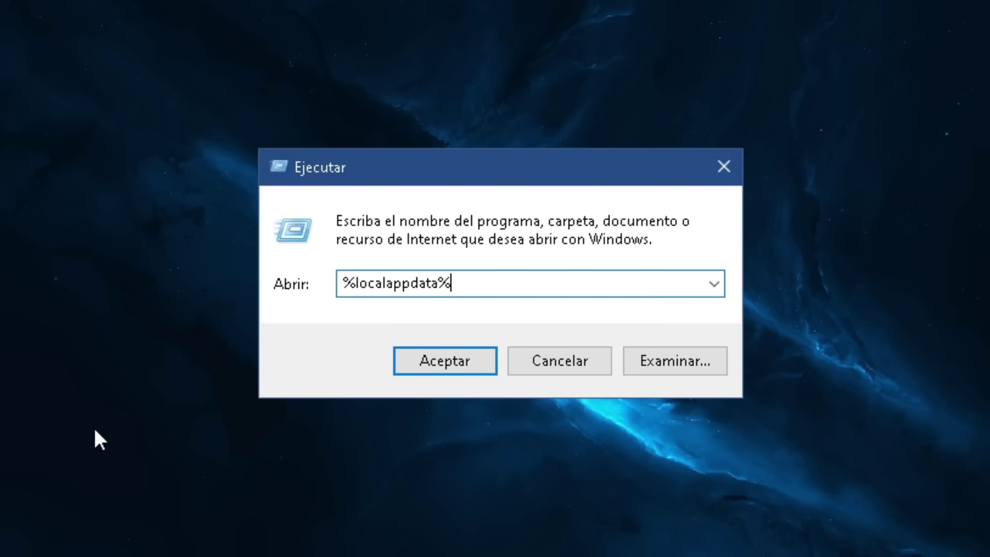
pyautogui.press('Return')
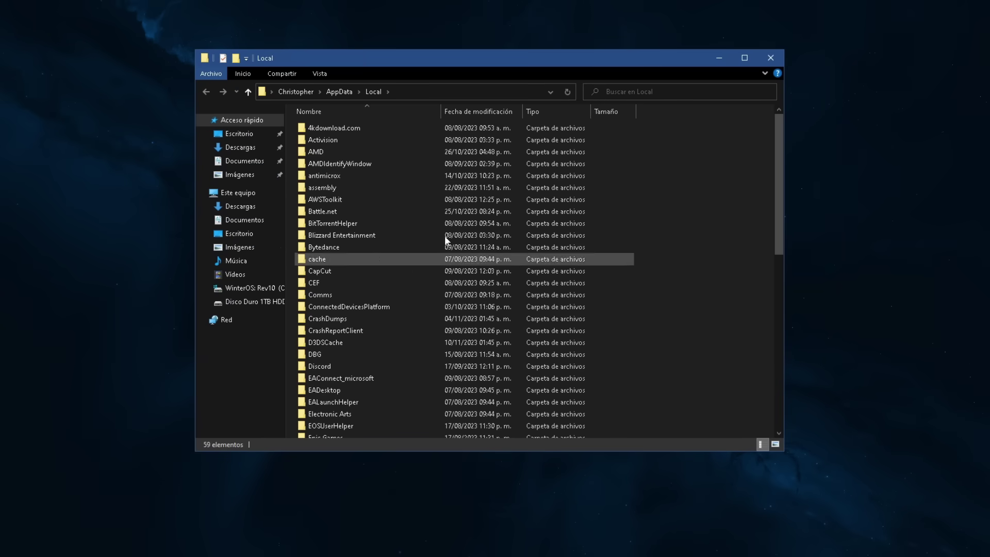
# - Browse from the Local folder into FortniteGame, Saved, Config and WindowsClient
pyautogui.scroll(-5, 379, 273)
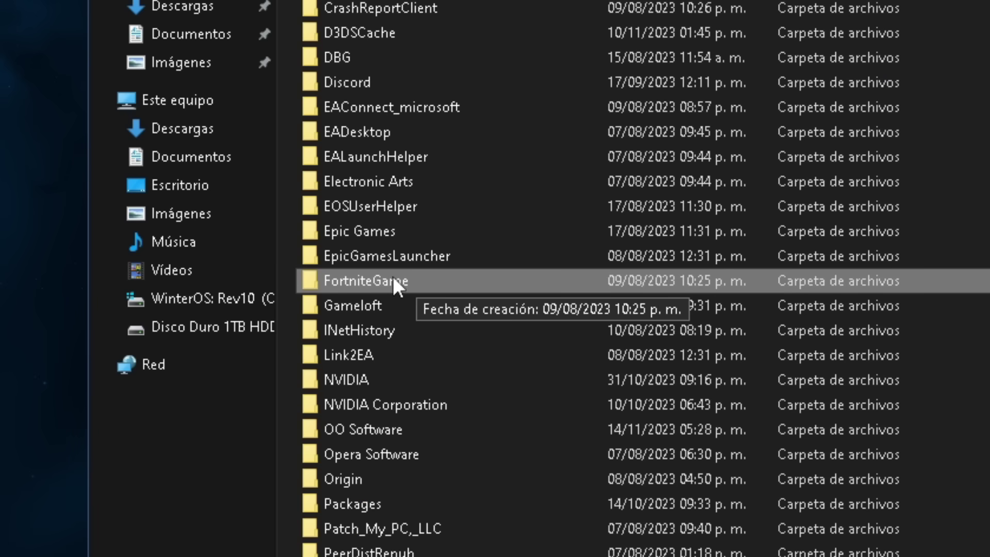
pyautogui.doubleClick(421, 286)
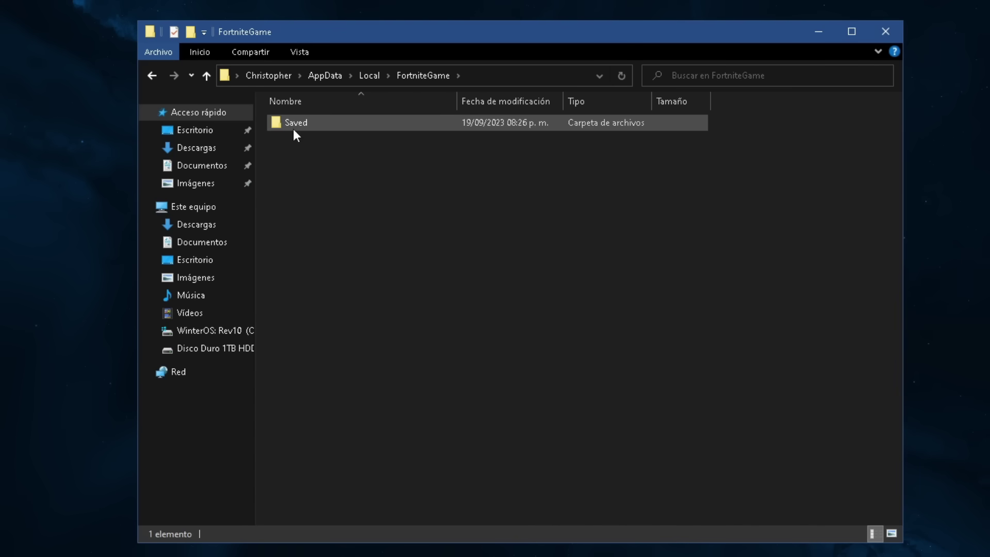
pyautogui.doubleClick(292, 127)
pyautogui.doubleClick(299, 140)
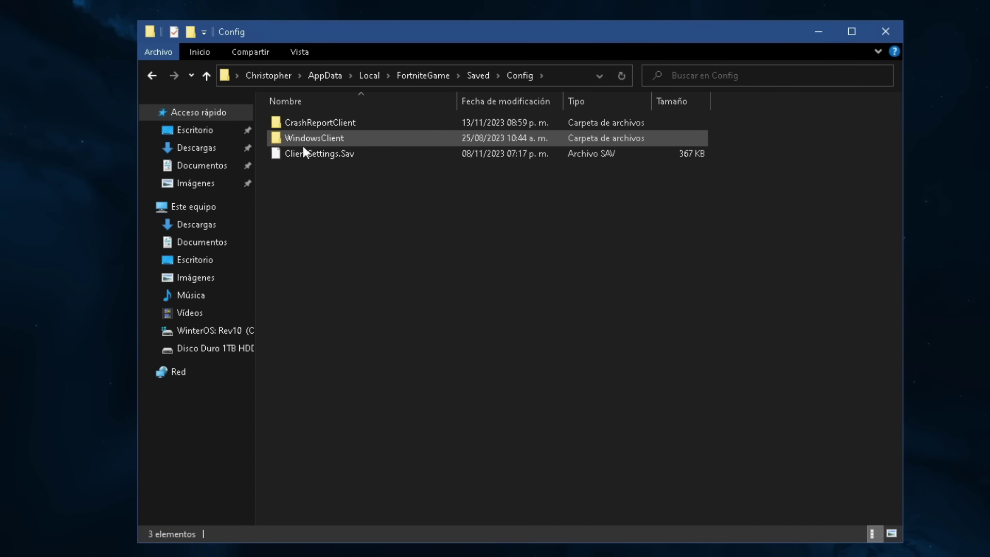
pyautogui.doubleClick(301, 140)
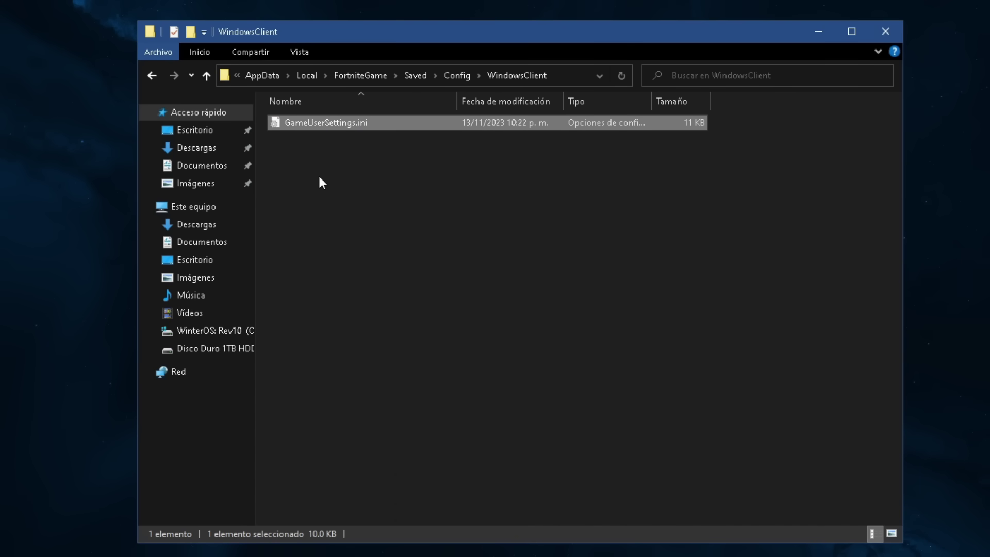
# - Enable the Solo lectura attribute in the properties of GameUserSettings.ini and apply it
pyautogui.rightClick(334, 119)
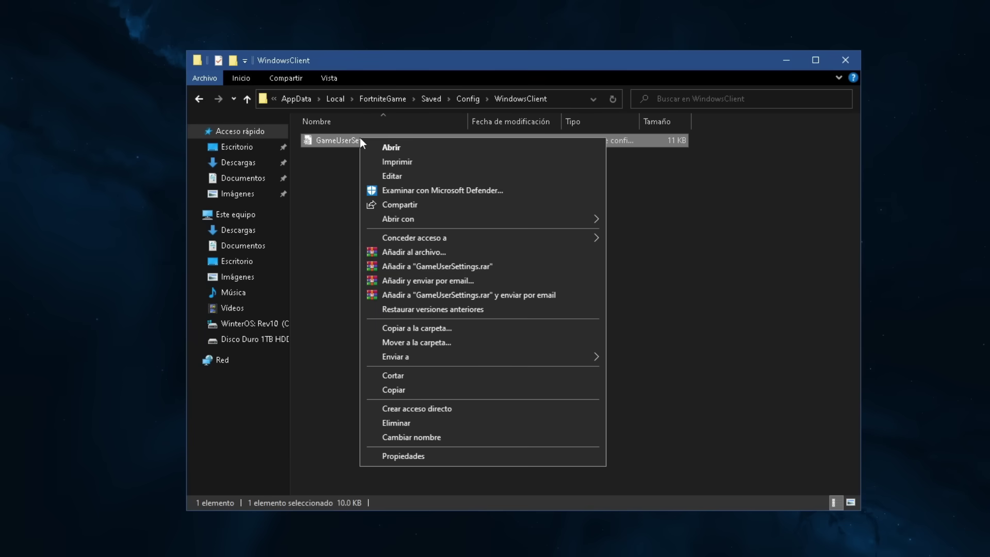
pyautogui.click(408, 456)
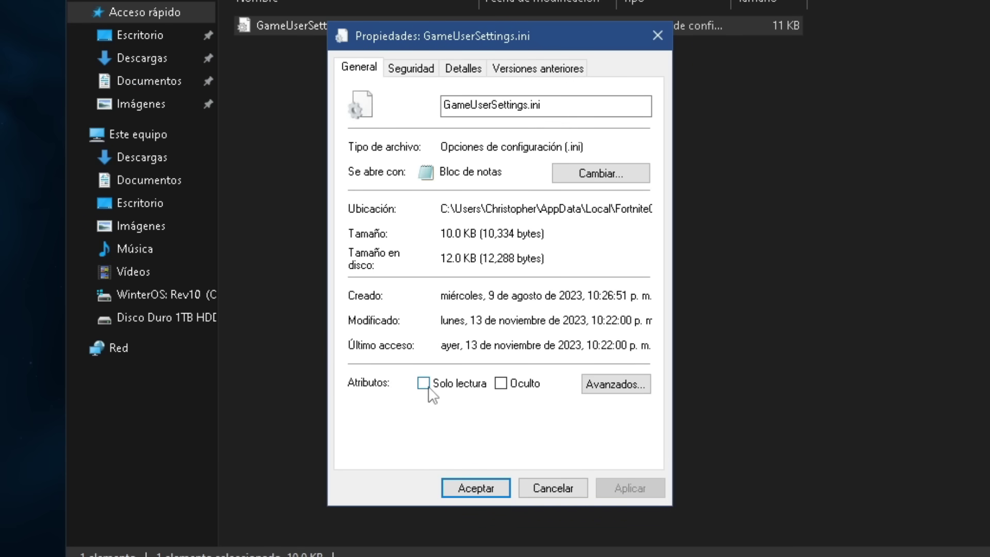
pyautogui.click(423, 383)
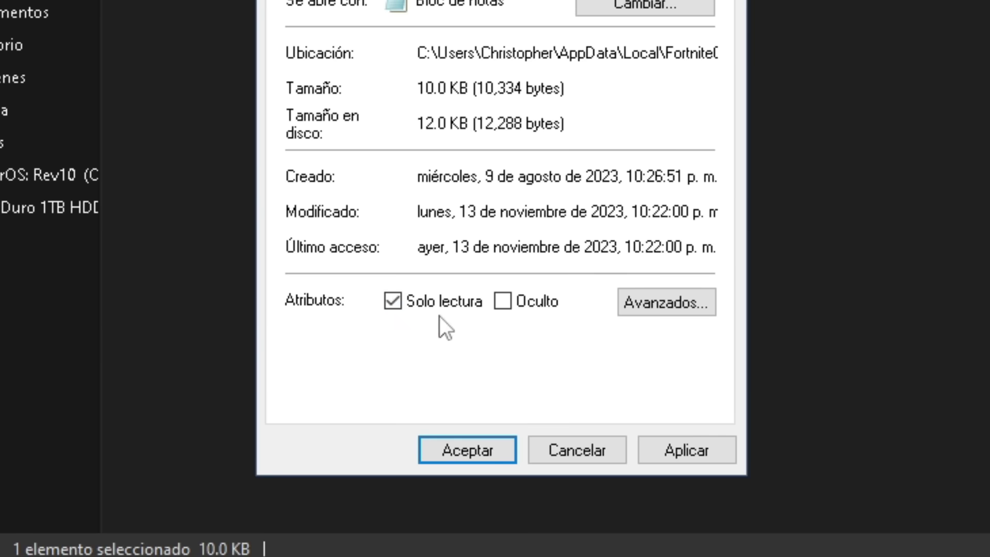
pyautogui.click(667, 446)
pyautogui.click(468, 451)
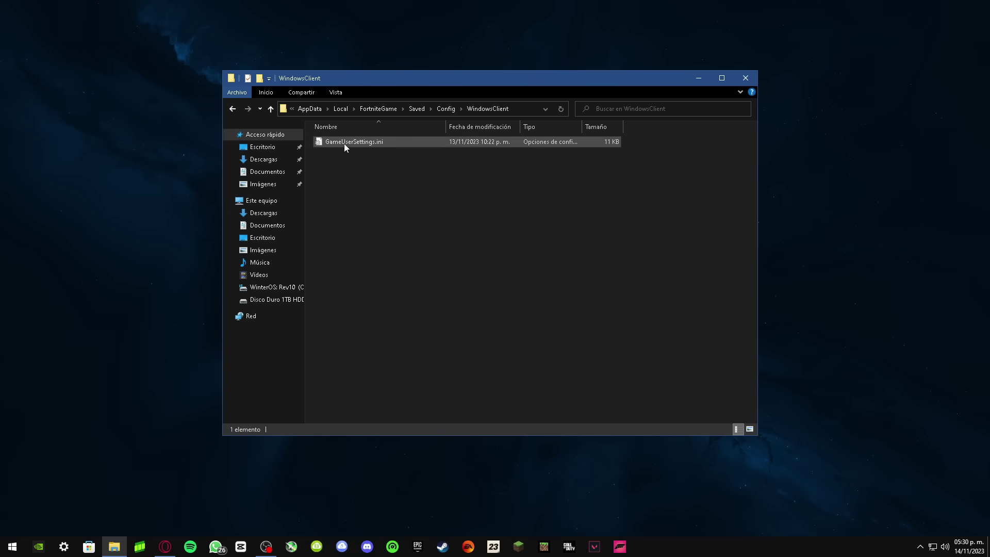
# - Open GameUserSettings.ini in Bloc de notas and retype the bMotionBlur value, trying True and settling on False
pyautogui.doubleClick(344, 143)
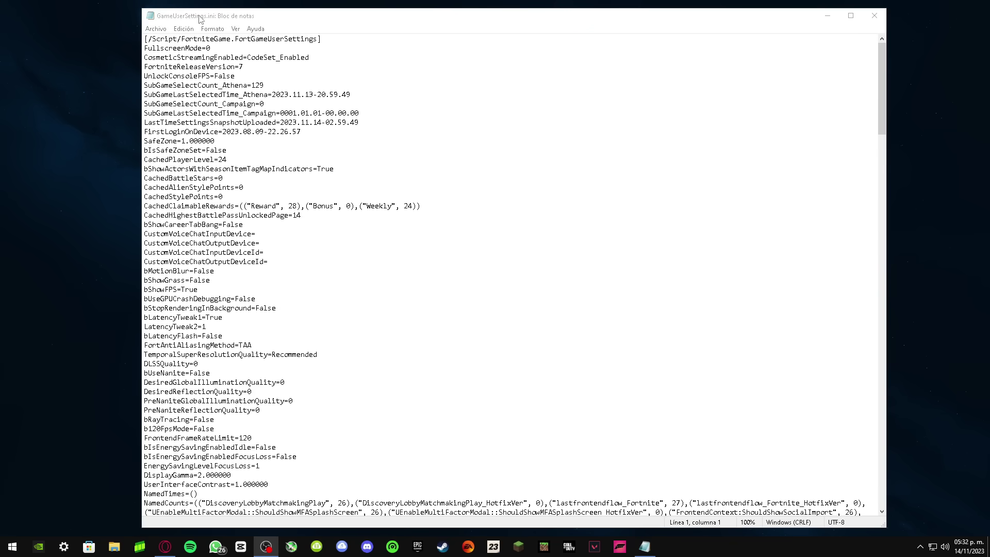
pyautogui.click(200, 19)
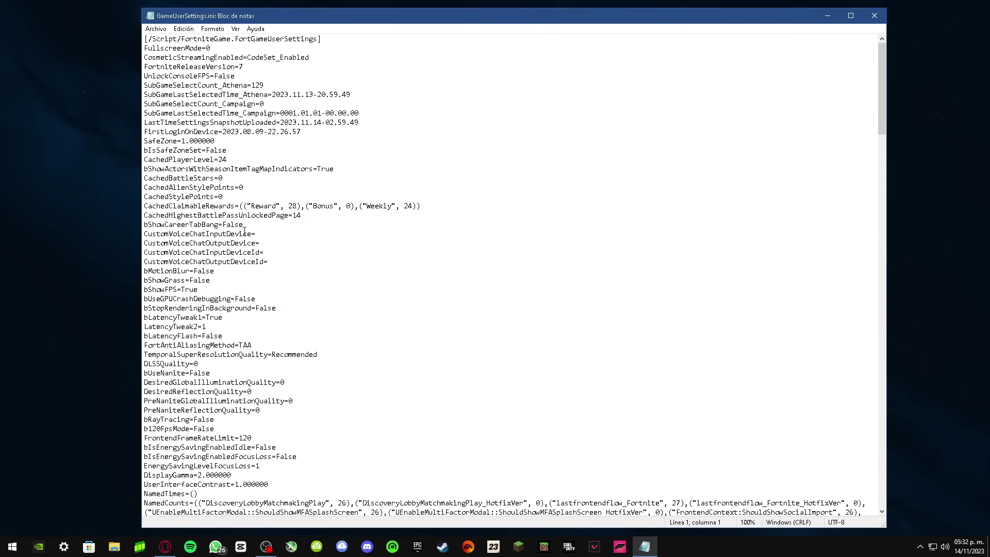
pyautogui.moveTo(225, 274); pyautogui.dragTo(194, 271)
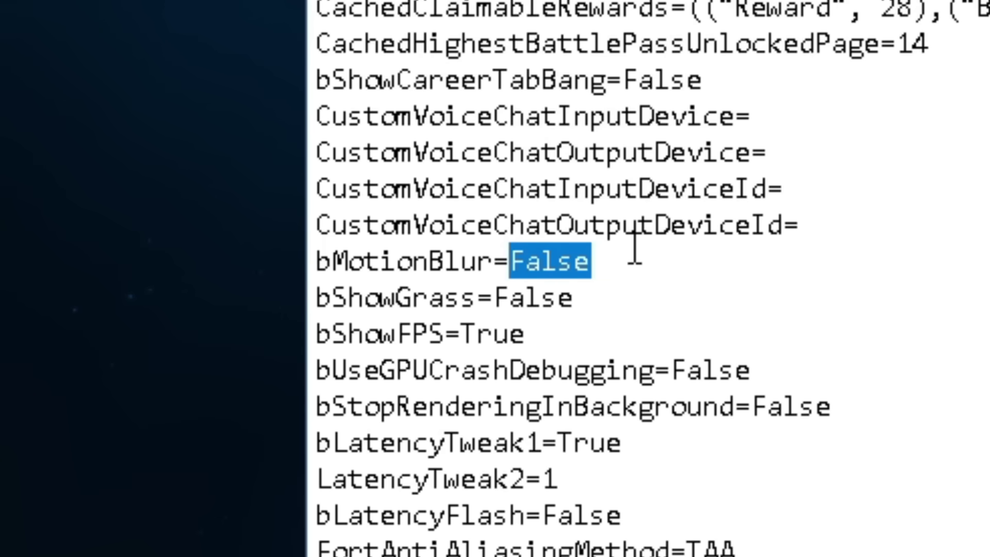
pyautogui.press('BackSpace')
pyautogui.write('True')
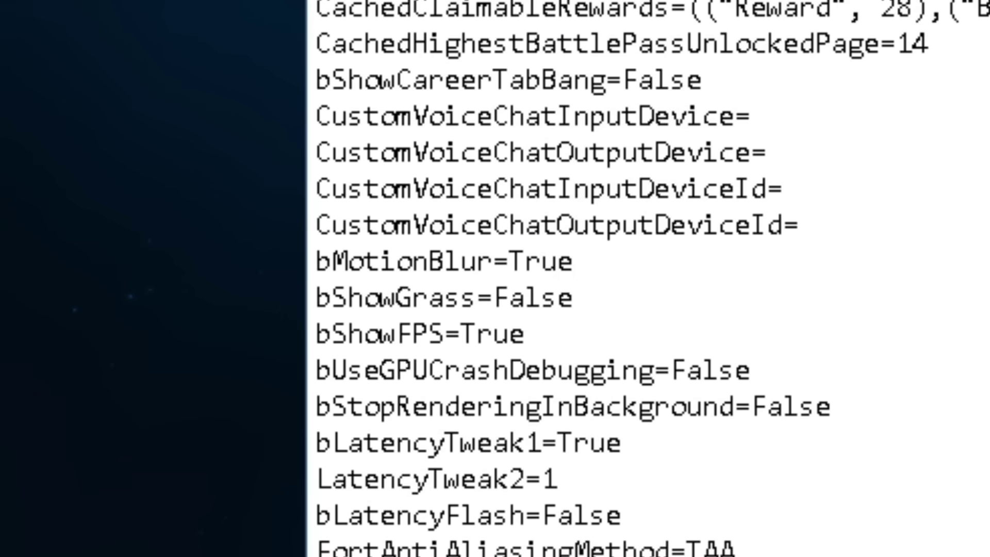
pyautogui.press('BackSpace')
pyautogui.press('BackSpace')
pyautogui.press('BackSpace')
pyautogui.press('BackSpace')
pyautogui.write('False')
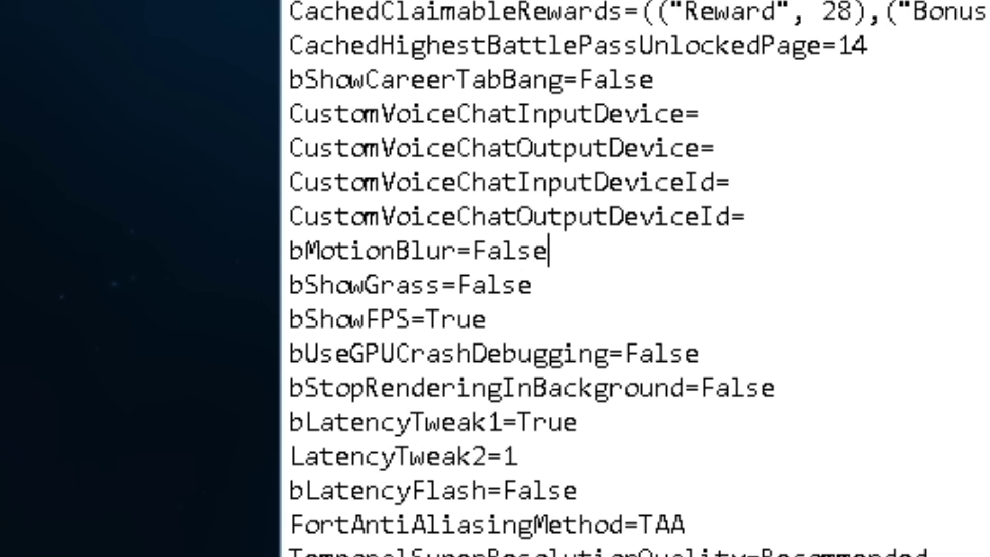
pyautogui.moveTo(548, 251); pyautogui.dragTo(143, 272)
pyautogui.click(285, 270)
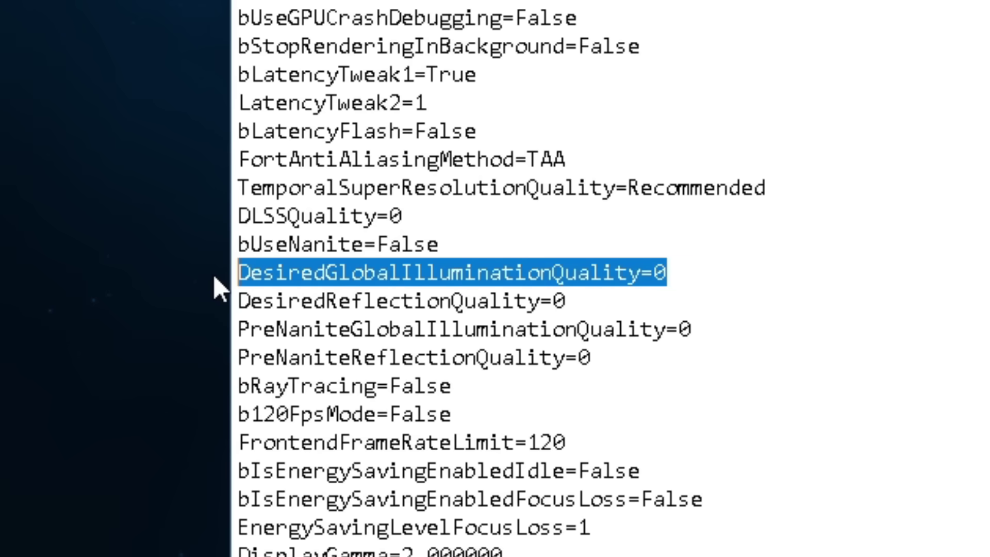
# - Try 1 and 2 for DesiredGlobalIlluminationQuality, settle on 0, and check the four illumination and reflection quality lines
pyautogui.click(692, 276)
pyautogui.press('BackSpace')
pyautogui.write('1')
pyautogui.press('BackSpace')
pyautogui.write('2')
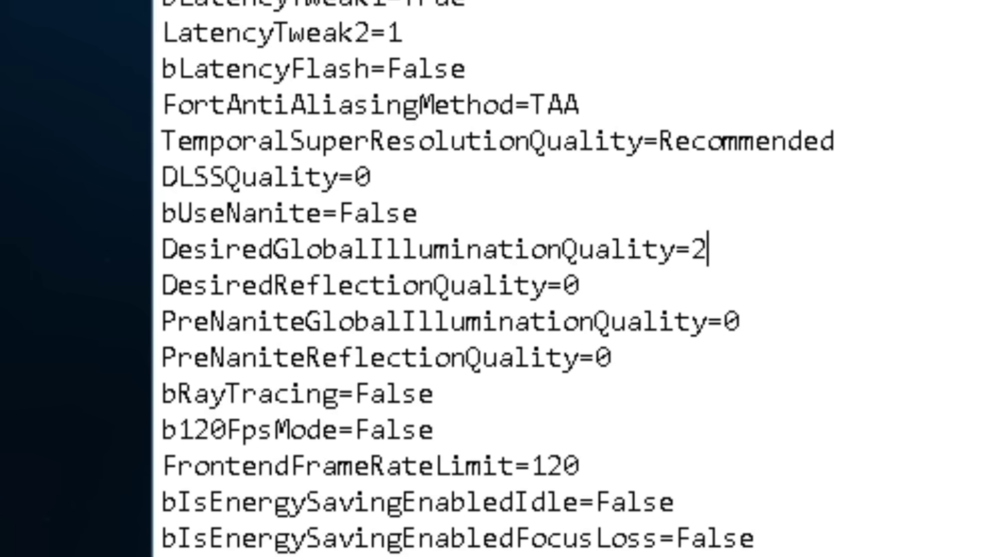
pyautogui.press('BackSpace')
pyautogui.write('0')
pyautogui.moveTo(162, 249); pyautogui.dragTo(611, 358)
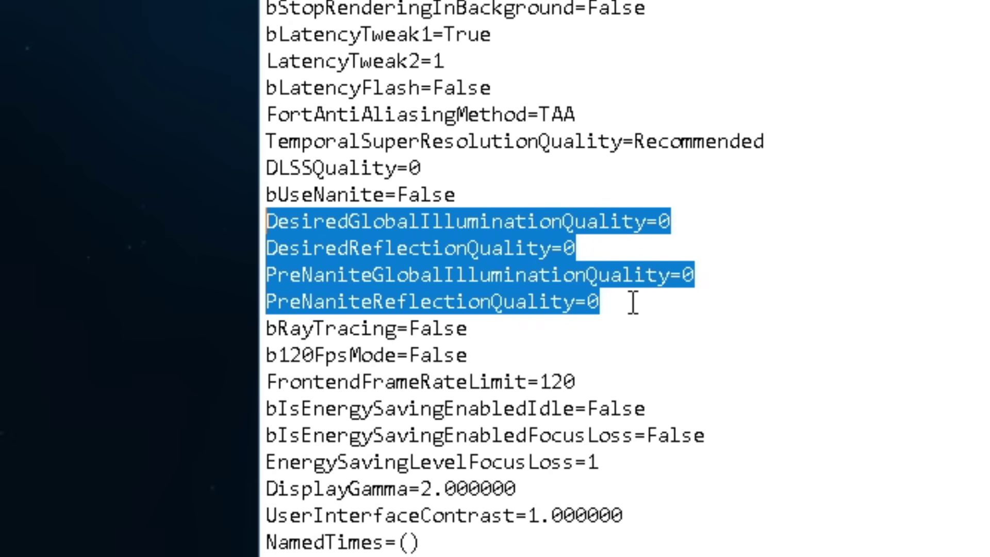
pyautogui.click(635, 303)
# - Retype the bRayTracing value in GameUserSettings.ini, ending with False
pyautogui.moveTo(586, 261); pyautogui.dragTo(291, 261)
pyautogui.doubleClick(490, 261)
pyautogui.write('Tru')
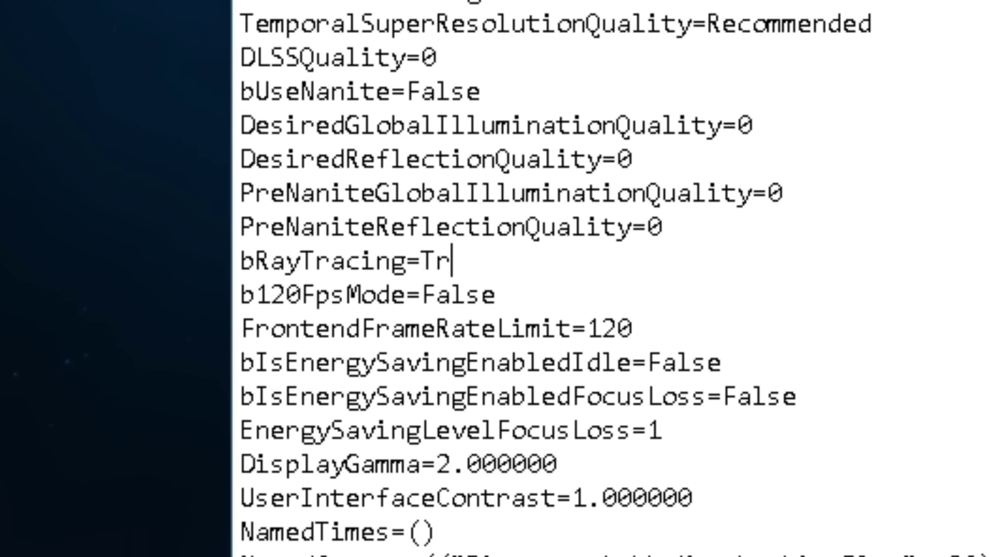
pyautogui.press('BackSpace')
pyautogui.press('BackSpace')
pyautogui.press('BackSpace')
pyautogui.write('False')
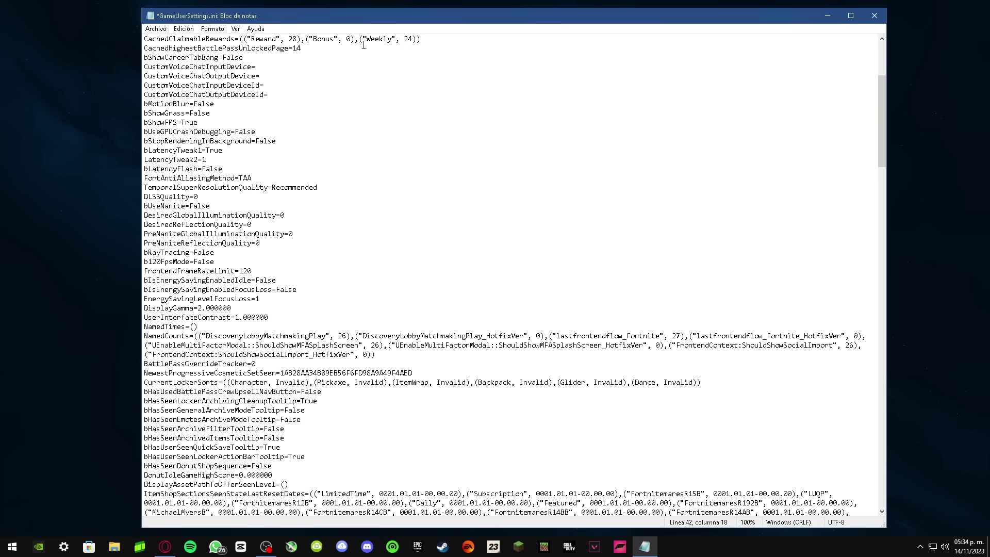
# - Search GameUserSettings.ini downwards for audioqualitylevel
pyautogui.scroll(2, 364, 45)
pyautogui.click(184, 28)
pyautogui.click(178, 29)
pyautogui.click(183, 28)
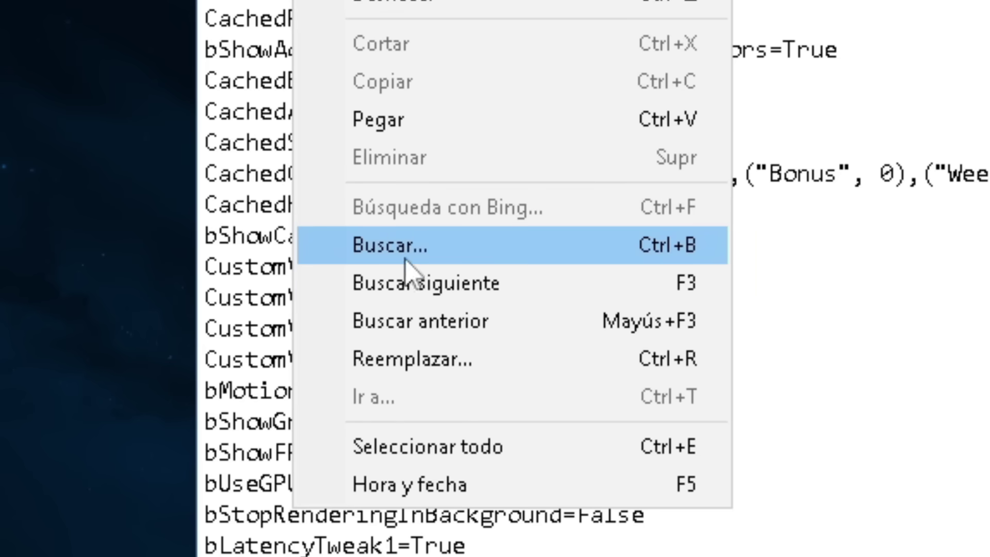
pyautogui.click(411, 261)
pyautogui.click(604, 332)
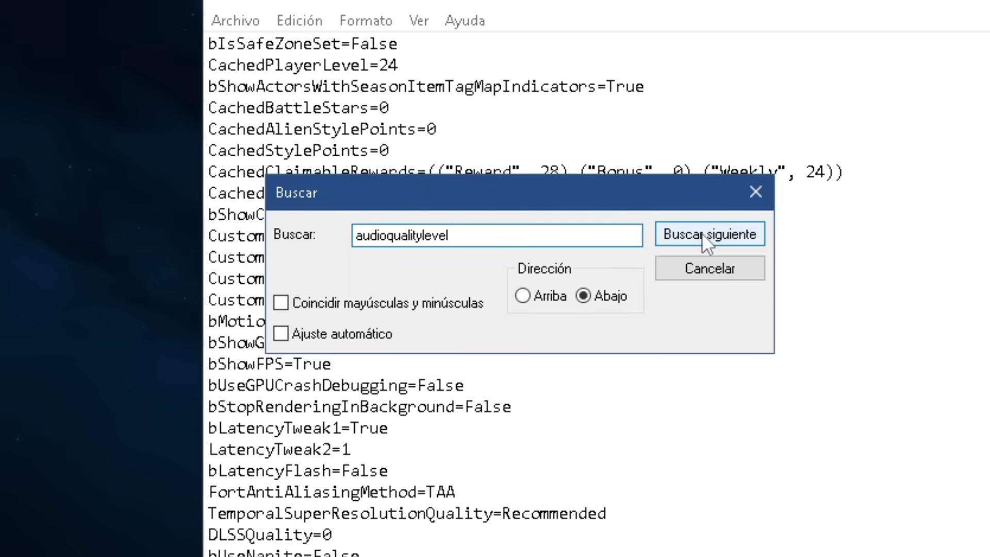
pyautogui.click(701, 234)
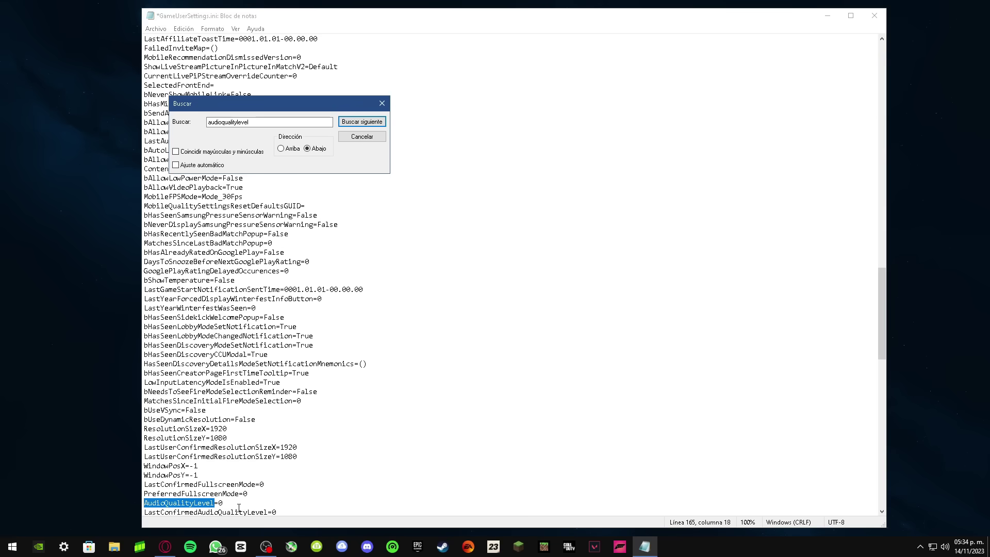
# - Set AudioQualityLevel to 0 in GameUserSettings.ini
pyautogui.moveTo(223, 503); pyautogui.dragTo(143, 503)
pyautogui.click(233, 503)
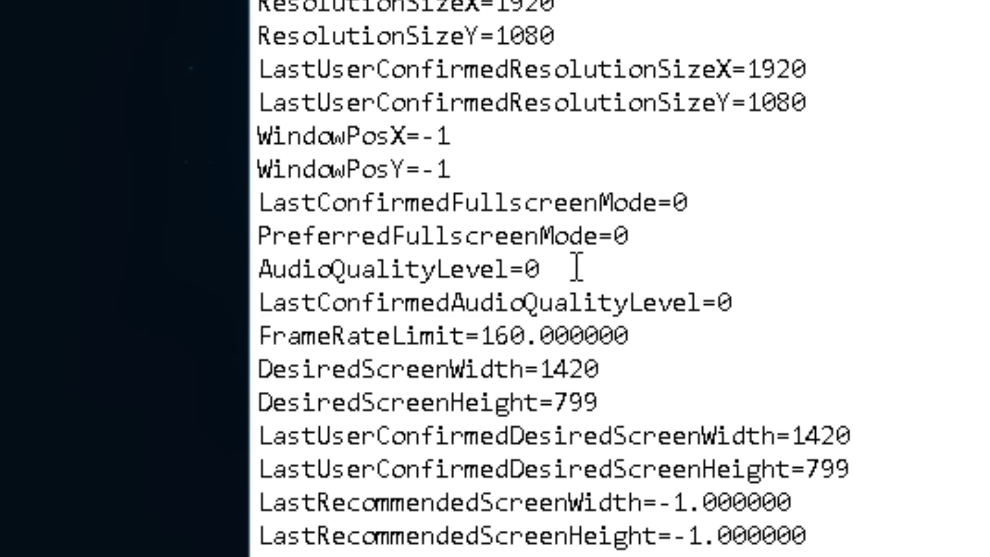
pyautogui.press('BackSpace')
pyautogui.write('0')
pyautogui.press('BackSpace')
pyautogui.write('0')
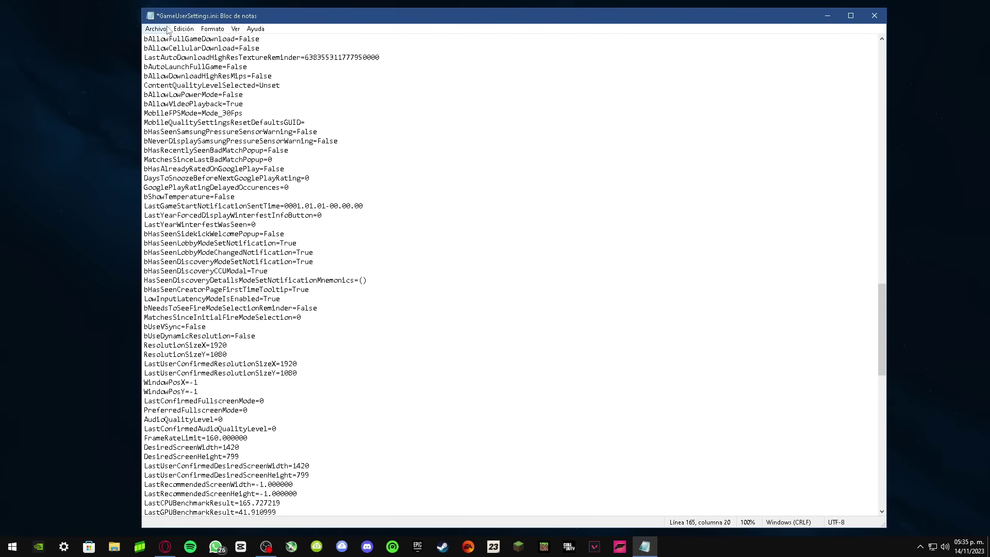
# - Save GameUserSettings.ini and close it
pyautogui.click(167, 30)
pyautogui.click(173, 77)
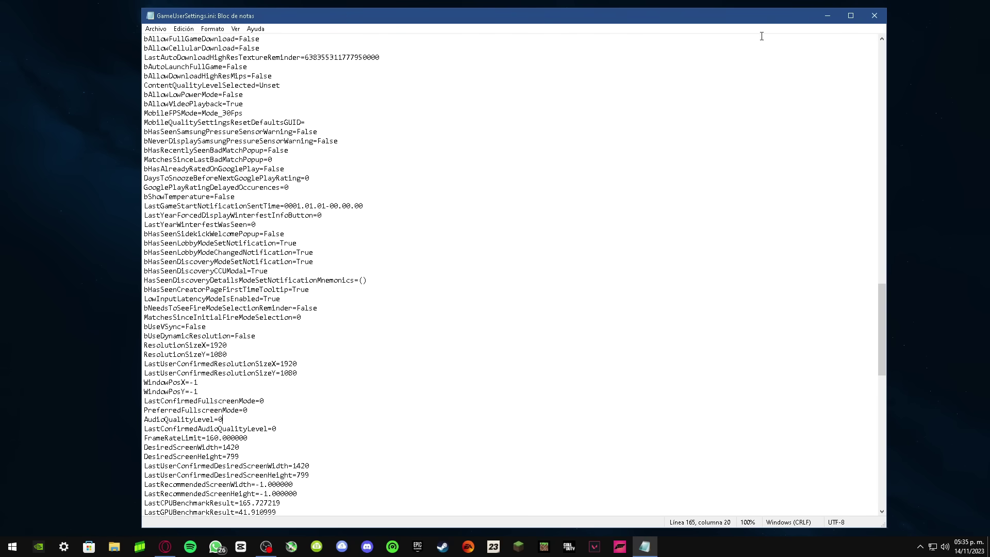
pyautogui.click(874, 17)
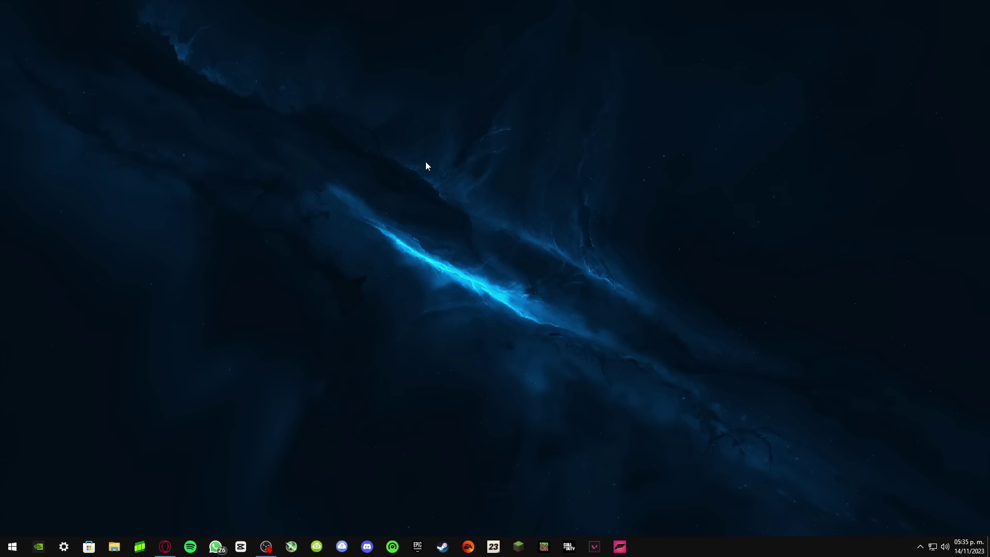